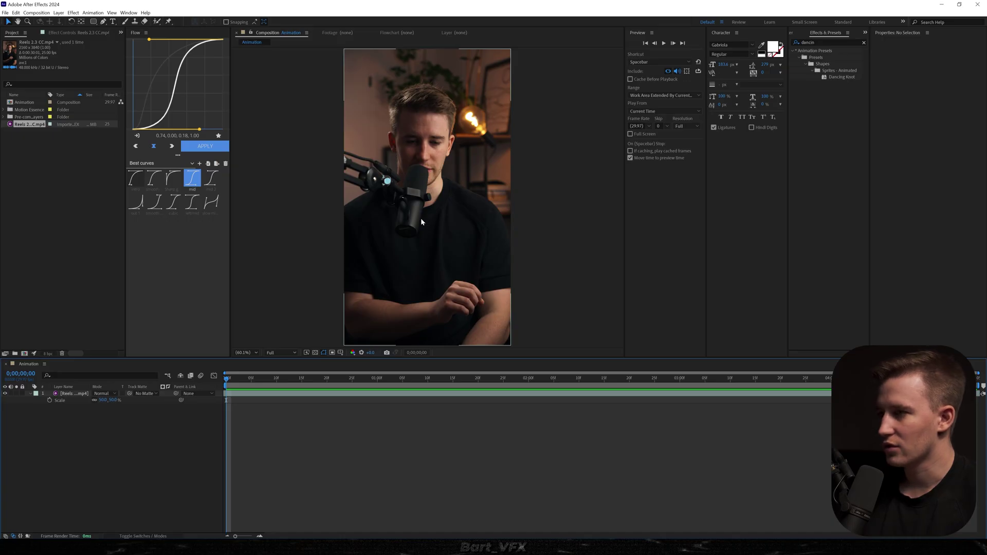
Add a text layer reading "text" to the composition.
key("ctrl+t")
left_click(392, 211)
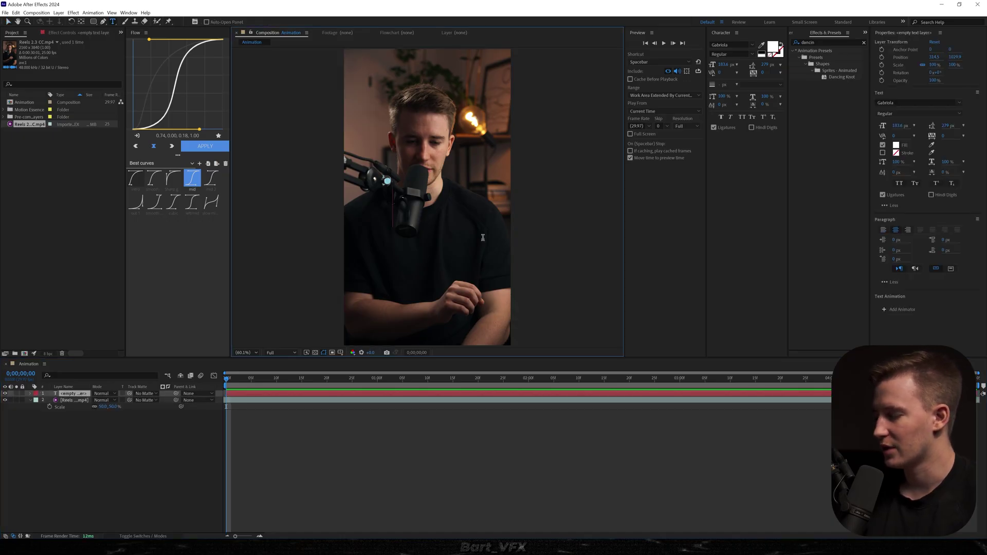
type("text")
Format the whole text in Montserrat Black with All Caps.
key("ctrl+a")
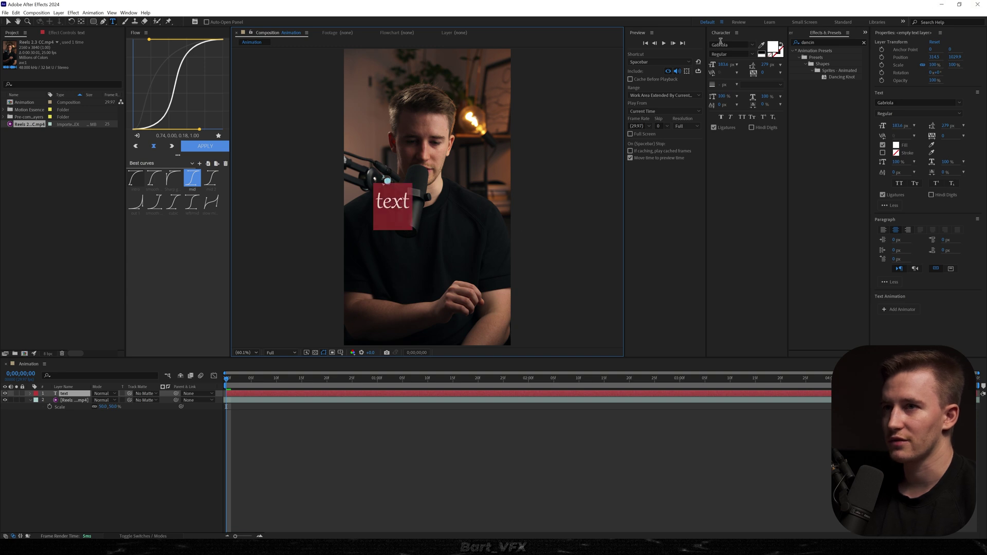
left_click(730, 45)
type("montser")
key("Down")
key("Down")
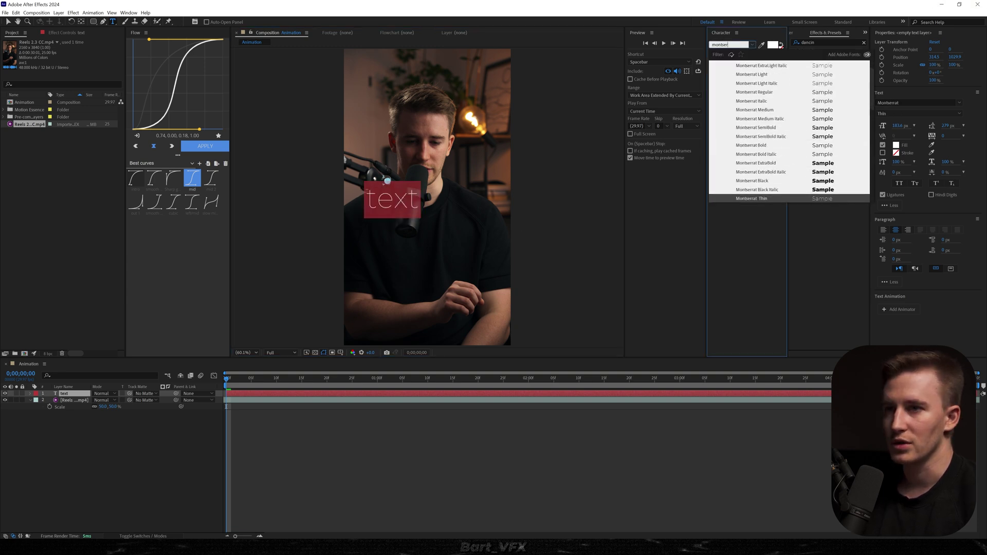
key("Up")
key("Up")
key("Return")
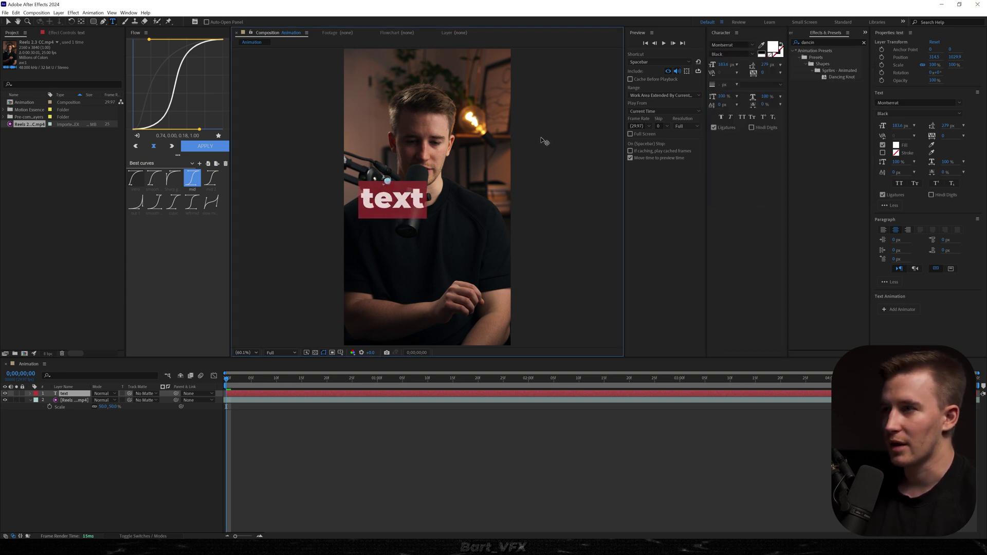
left_click(743, 117)
key("Escape")
Center the text's anchor point and the layer in the composition, and lower the text onto the chest, at about y 1100.
key("ctrl+alt+Home")
key("ctrl+Home")
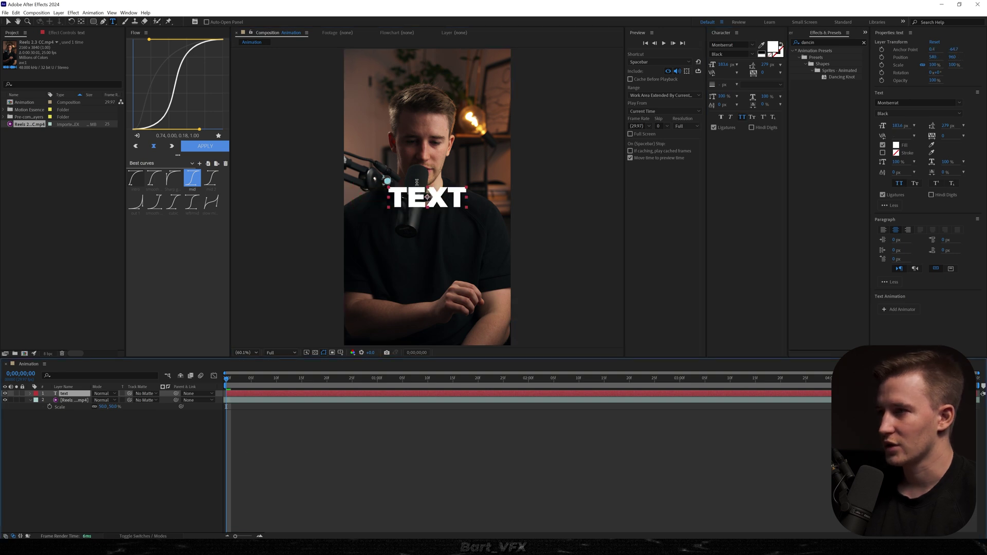
key("v")
left_click_drag(446, 203, 446, 225)
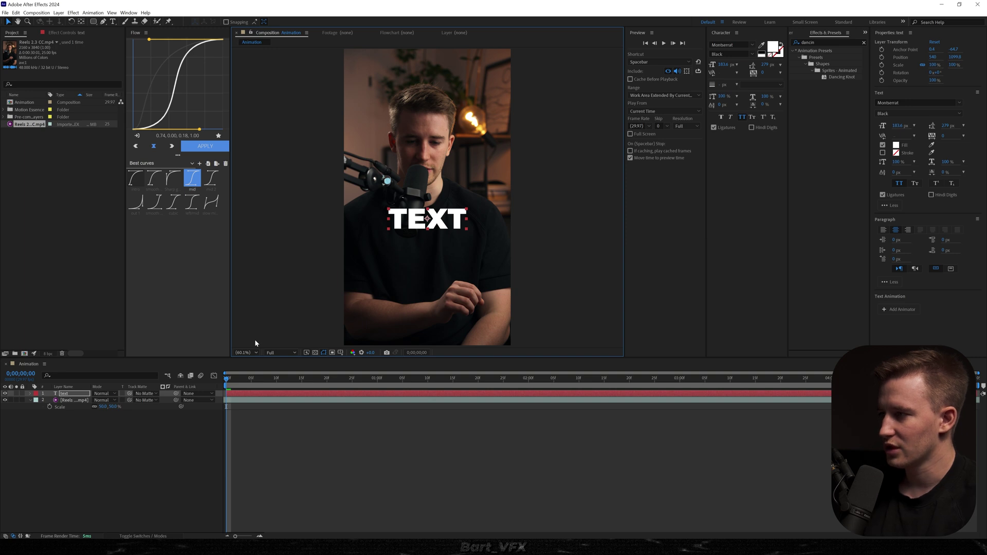
Keyframe the text's Position to end at about frame 19, starting from about y 1326 at the first frame.
key("alt+shift+p")
left_click_drag(284, 405, 322, 405)
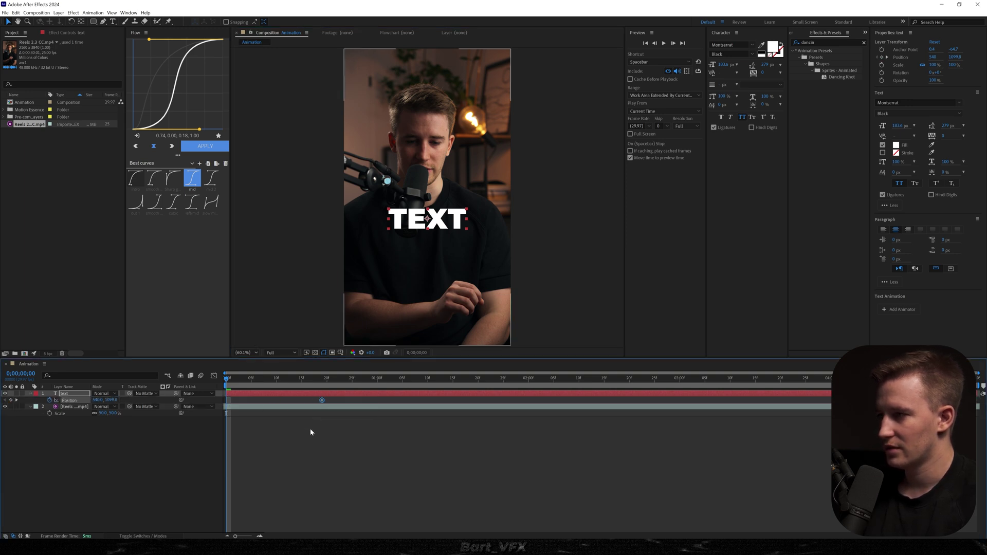
left_click(311, 432)
left_click_drag(439, 219, 429, 254)
left_click_drag(335, 398, 214, 412)
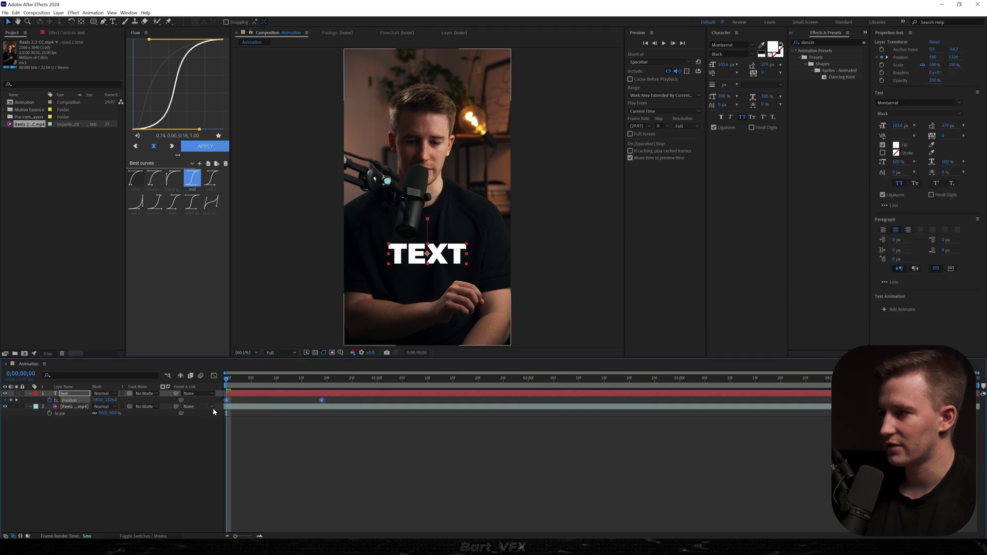
Shape the Position speed graph so the movement peaks early and slows down gradually, and preview the animation.
left_click(214, 377)
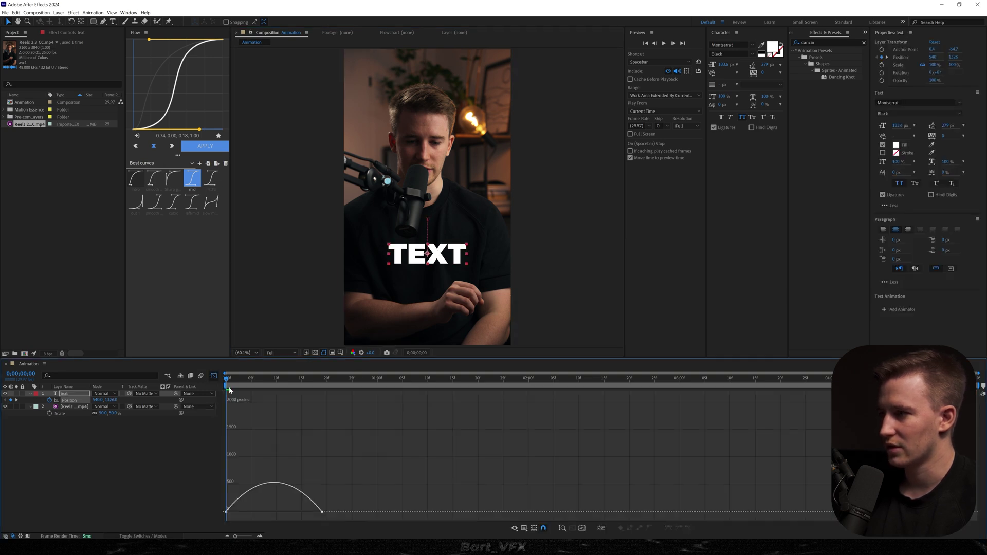
left_click_drag(375, 490, 265, 501)
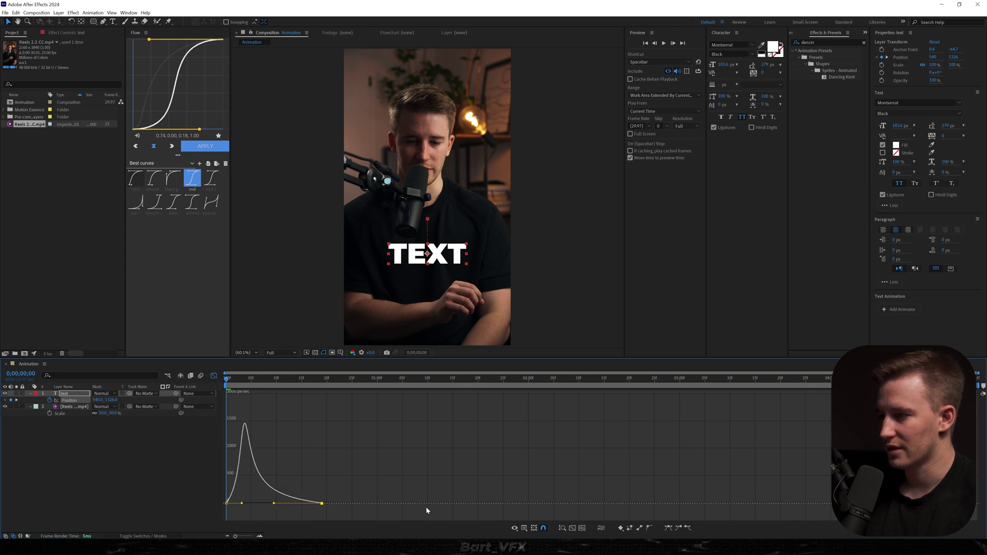
key("shift+F3")
key("space")
key("space")
Lengthen the text movement by shifting its end Position keyframe to about frame 24, and preview it from the start.
left_click_drag(322, 405, 338, 405)
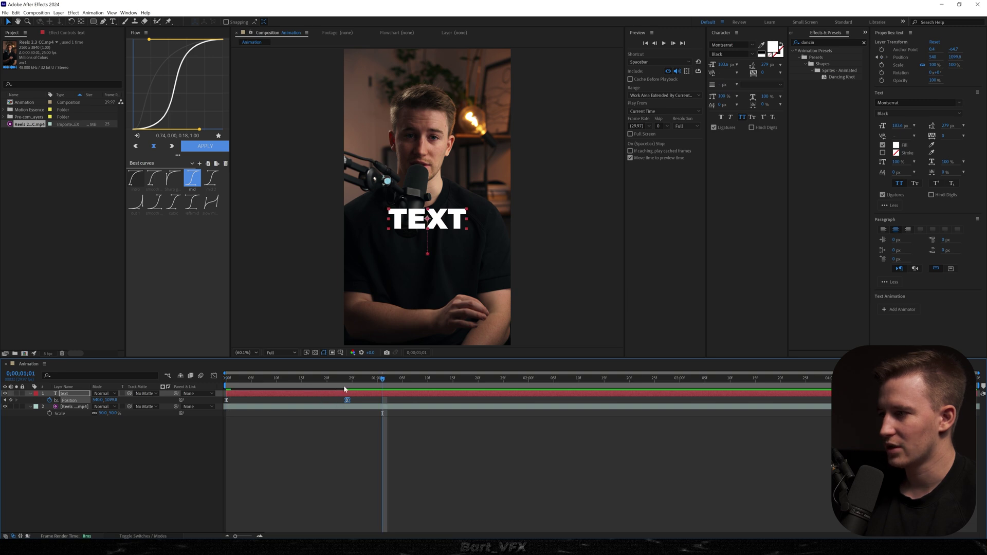
key("Home")
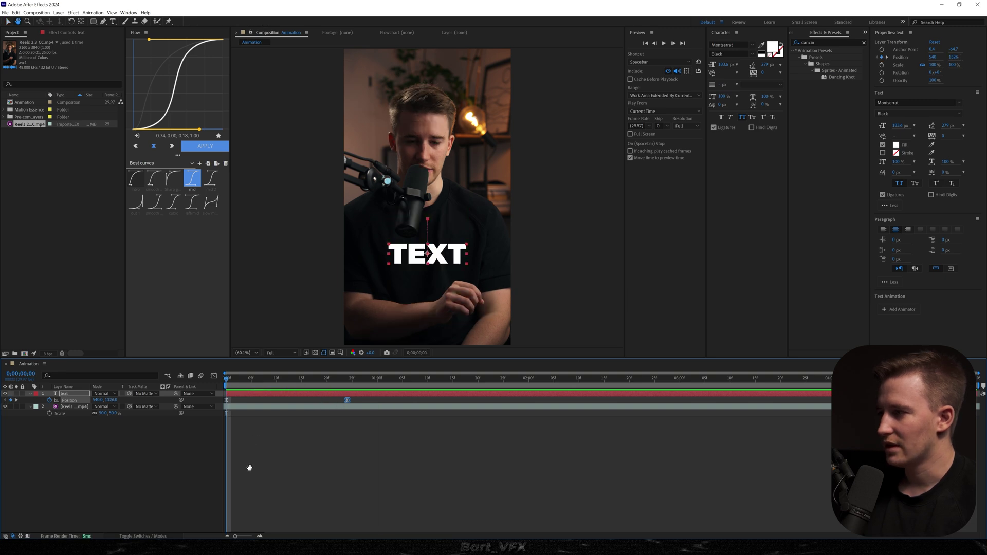
key("space")
key("space")
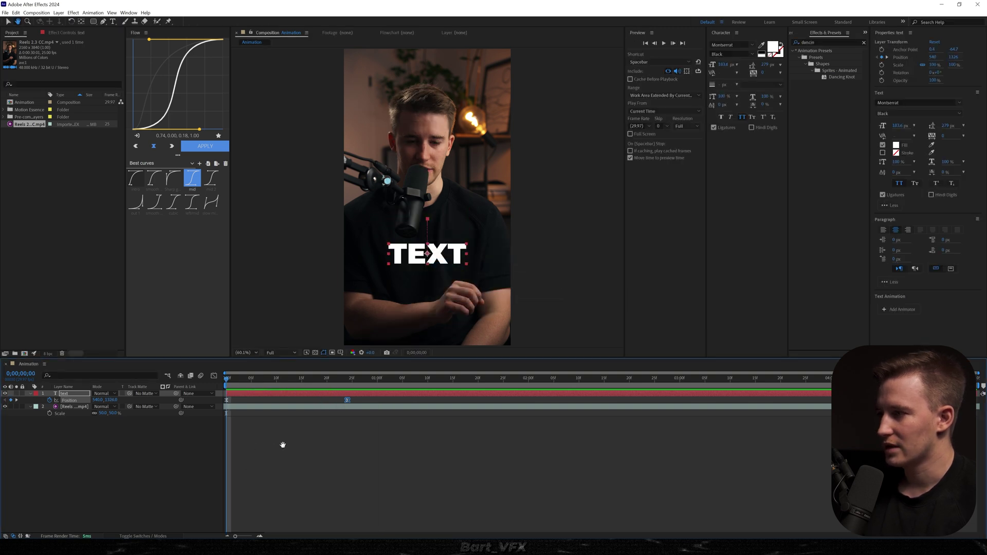
Apply the Echo effect to the text layer and preview the animation.
key("u")
key("ctrl+space")
type("echo")
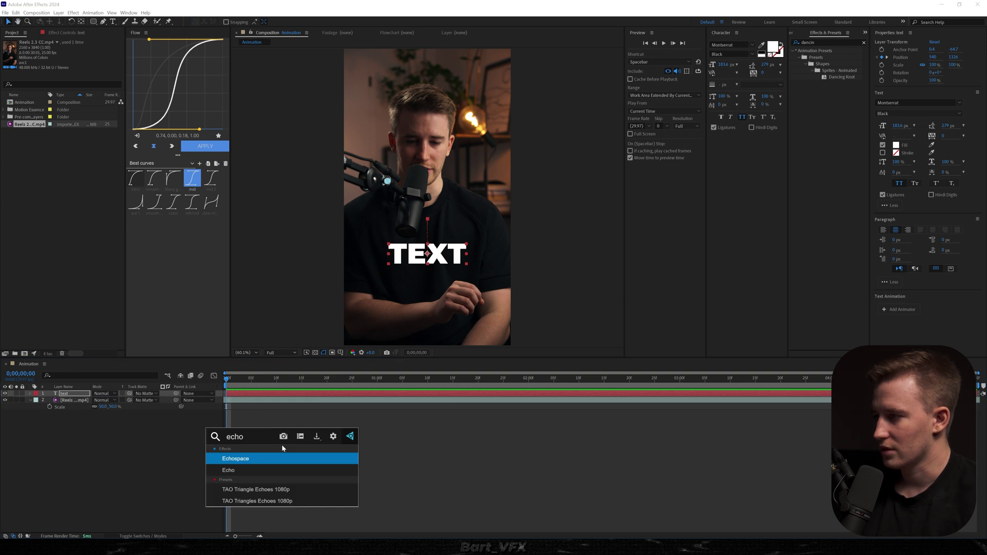
key("Down")
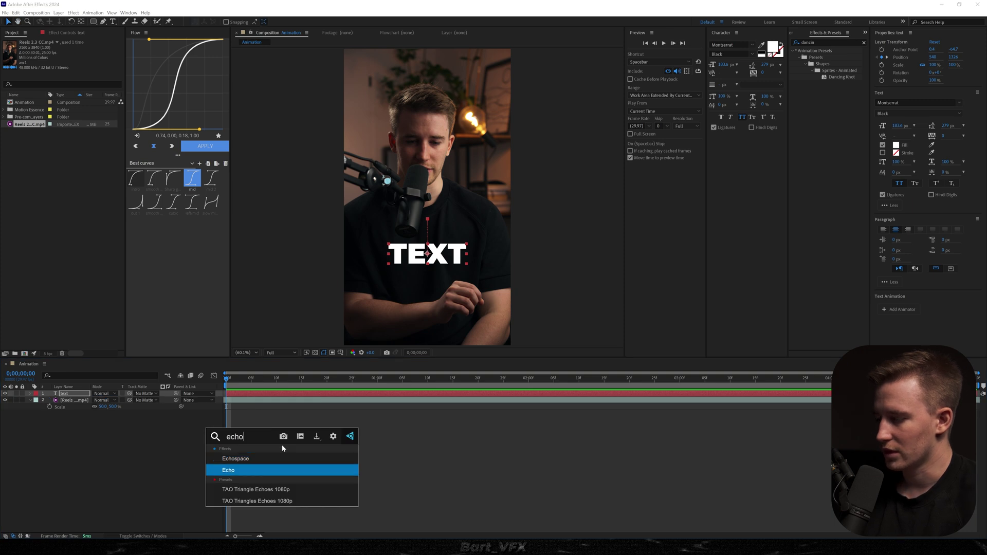
key("Return")
key("space")
key("space")
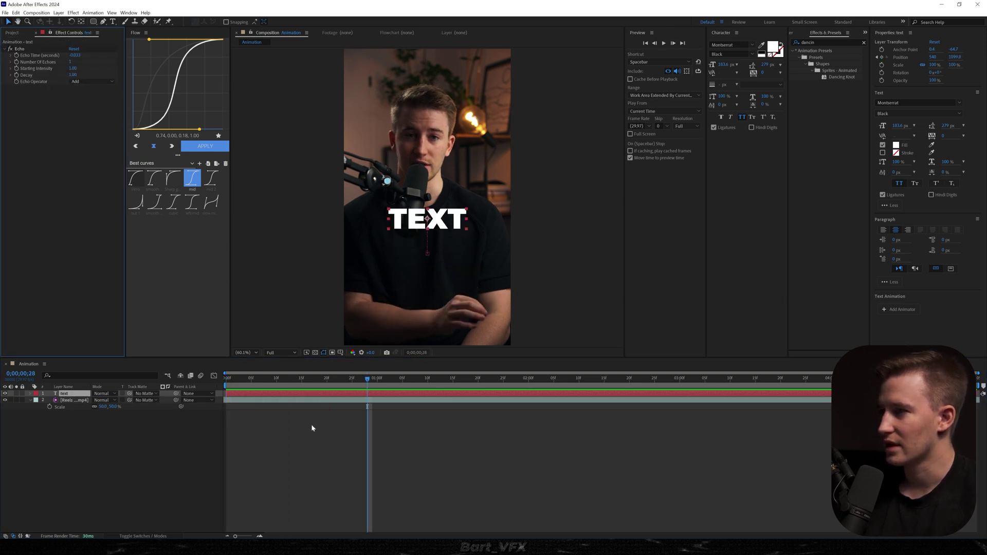
key("Home")
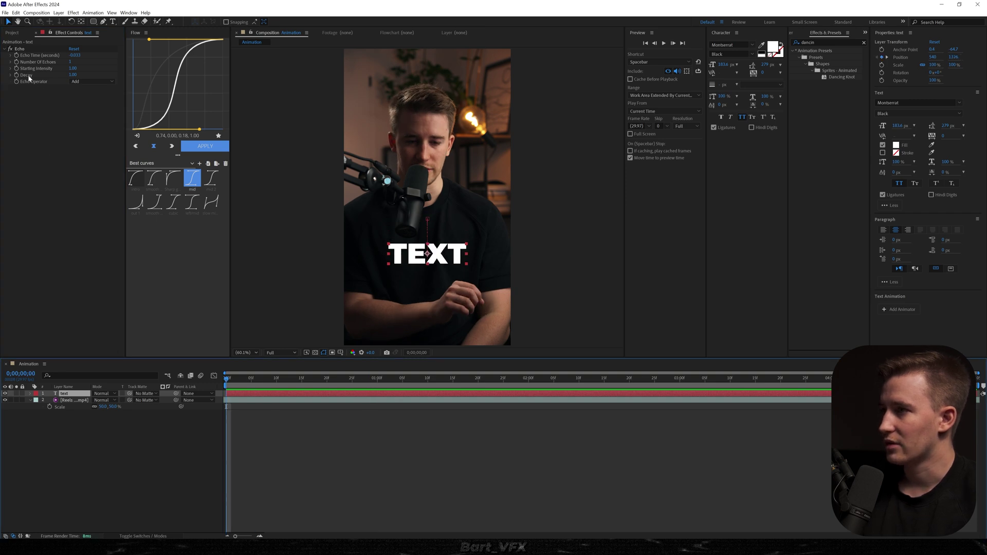
Set the Echo effect's Echo Time to -0.003 seconds and preview the text movement.
key("space")
left_click(73, 68)
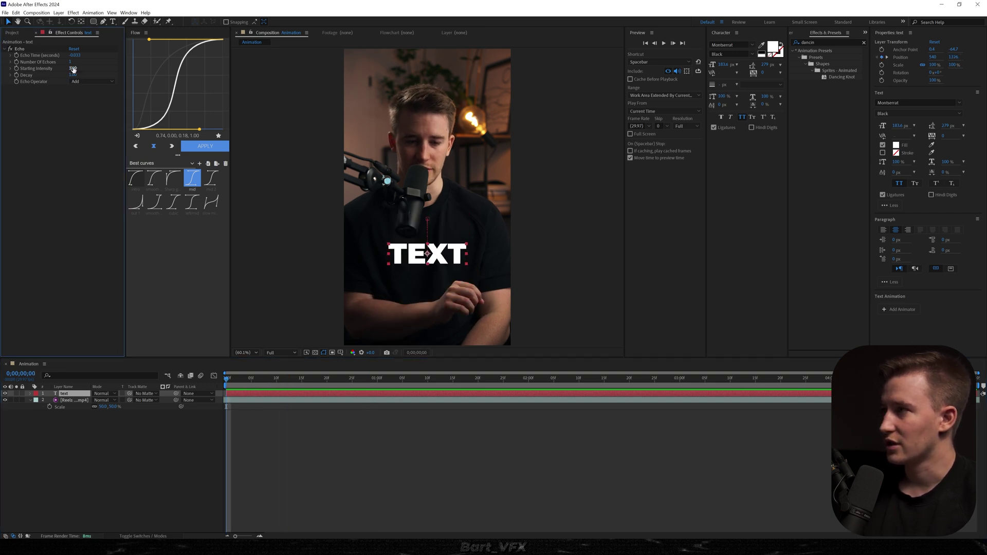
key("Return")
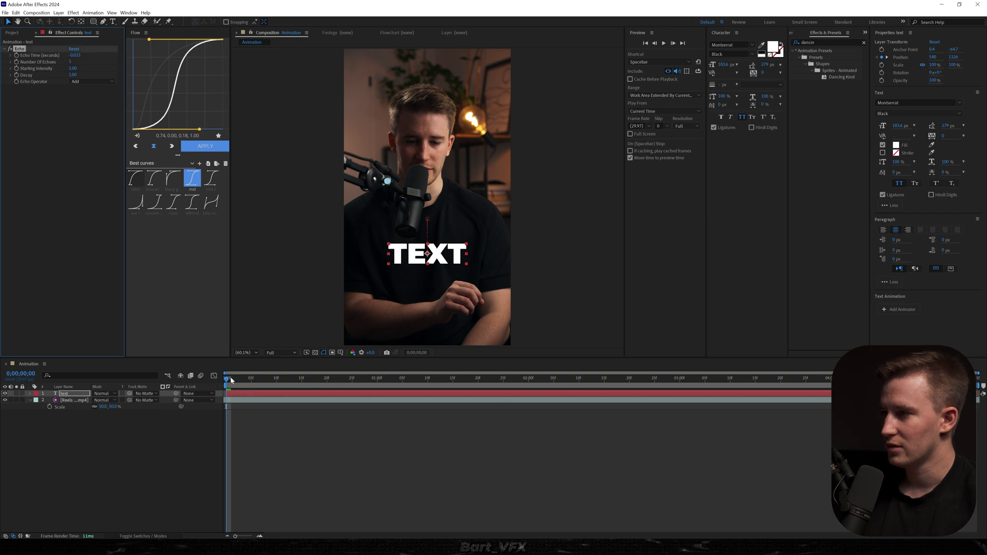
left_click_drag(231, 379, 280, 374)
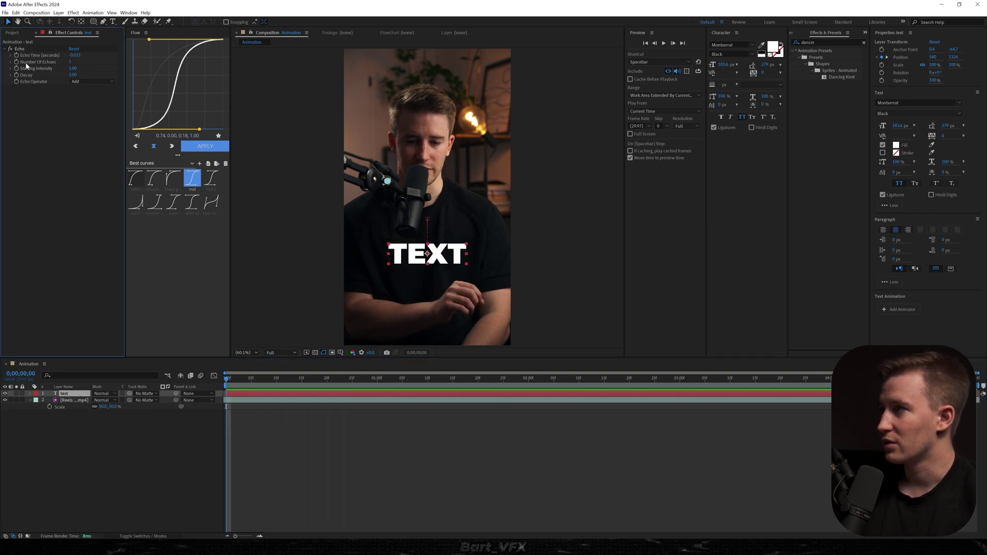
key("Page_Down")
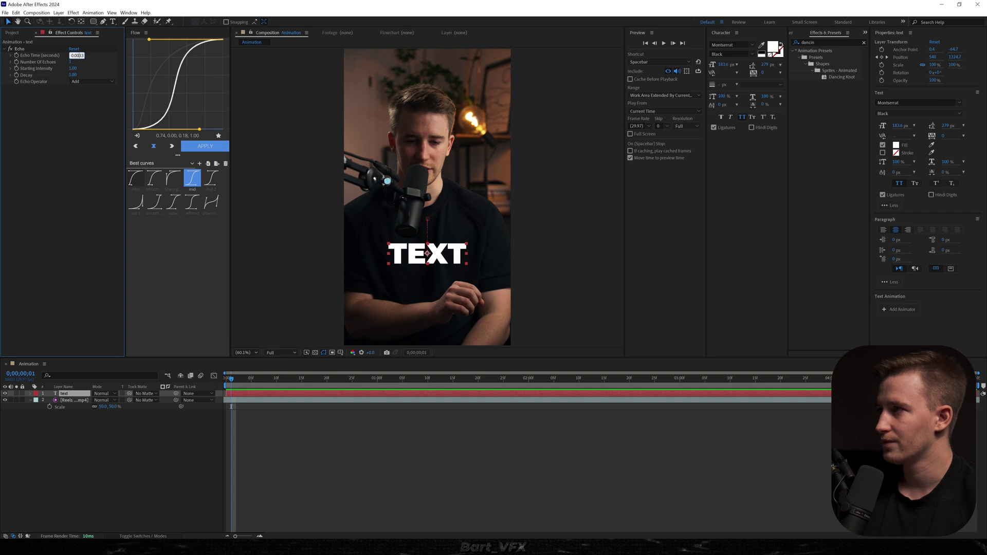
key("space")
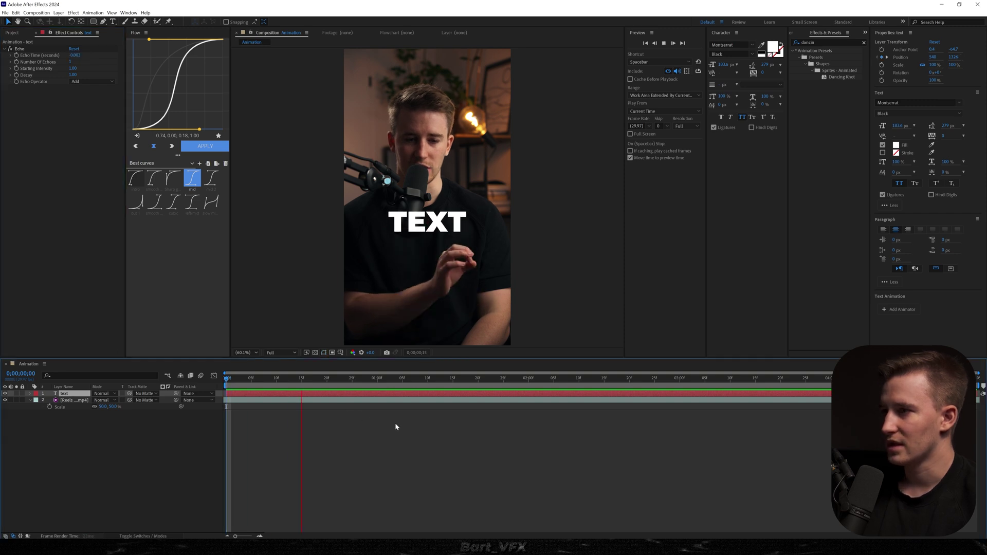
key("space")
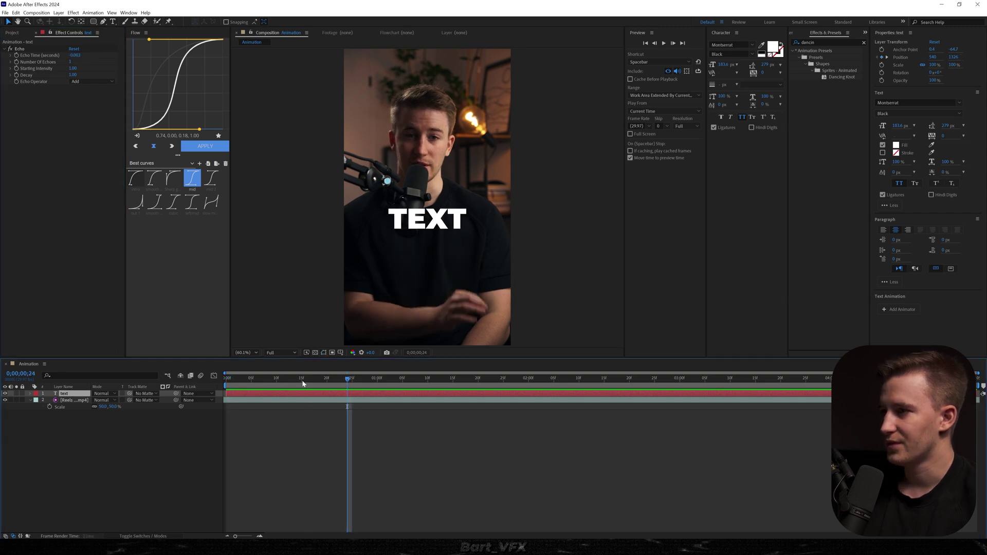
left_click_drag(302, 381, 186, 392)
Set the Echo effect's Number Of Echoes to 15 and preview the trail.
left_click(61, 168)
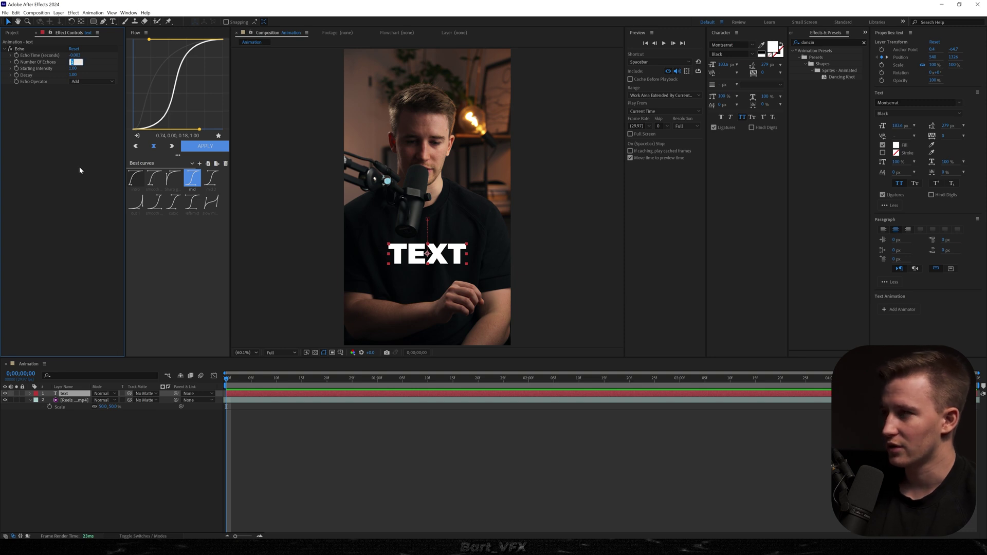
type("15")
key("Return")
key("space")
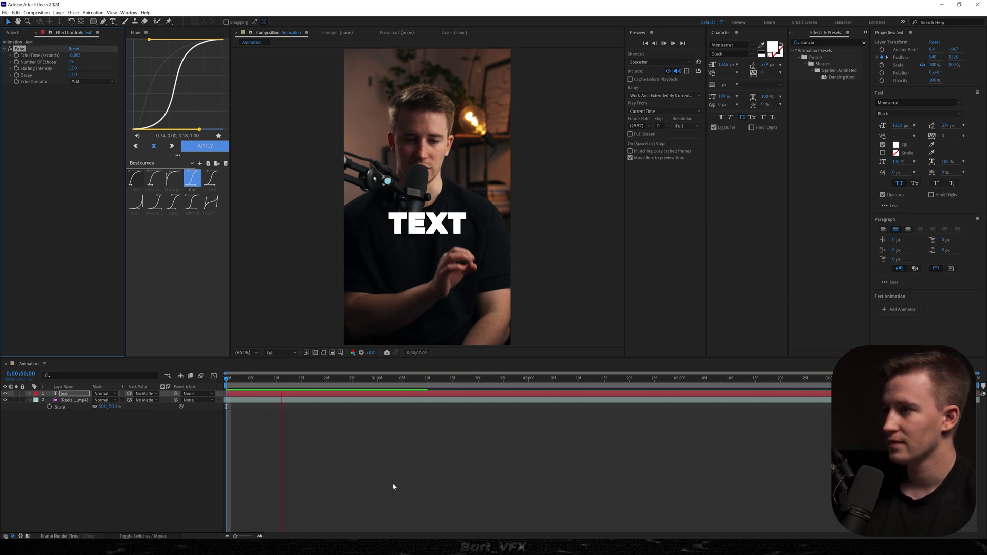
key("space")
key("space")
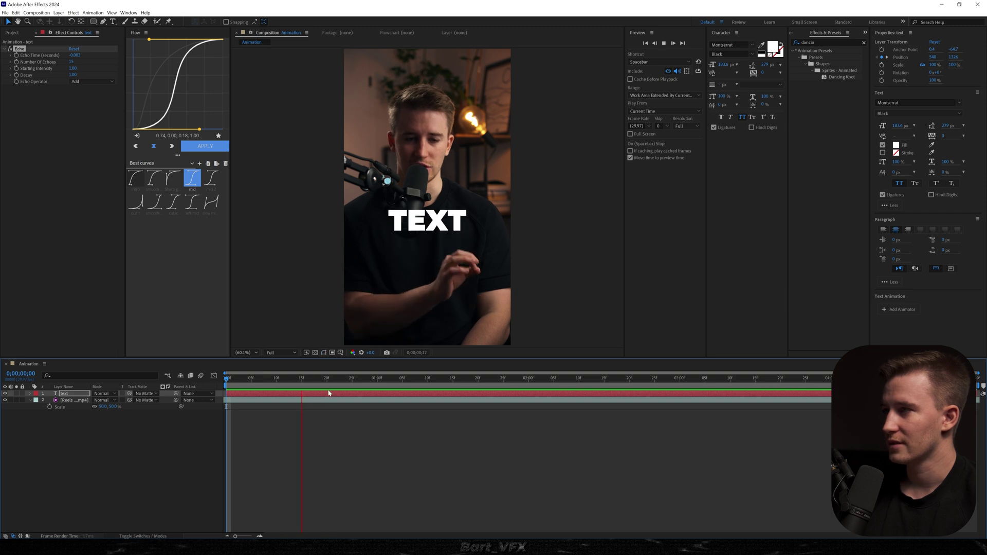
Set the Number Of Echoes to 17 and preview the text animation from the start.
key("ctrl+space")
left_click(72, 61)
type("1")
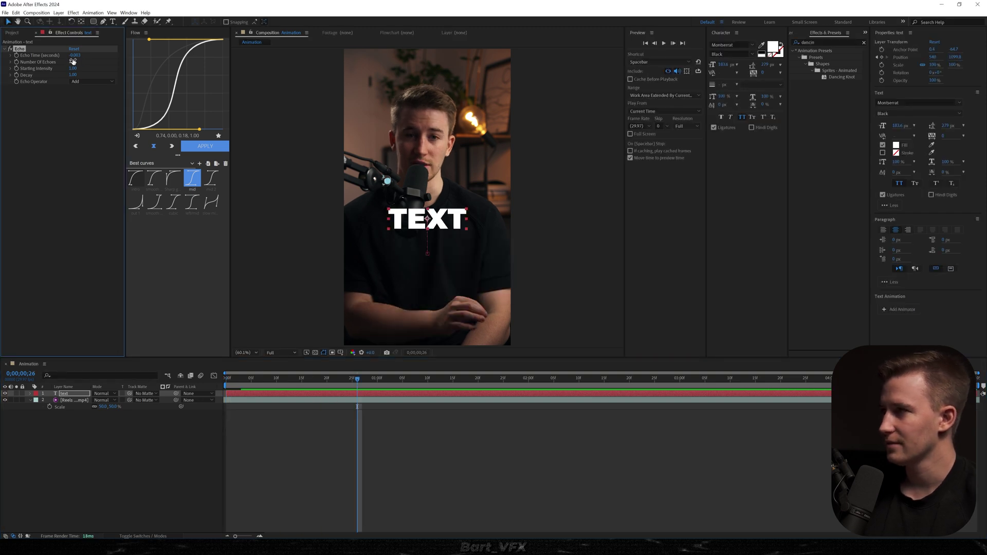
key("Home")
key("space")
key("space")
key("Home")
Lower the text's starting Position keyframe to about y 1410 at the first frame and preview the longer movement.
left_click(258, 442)
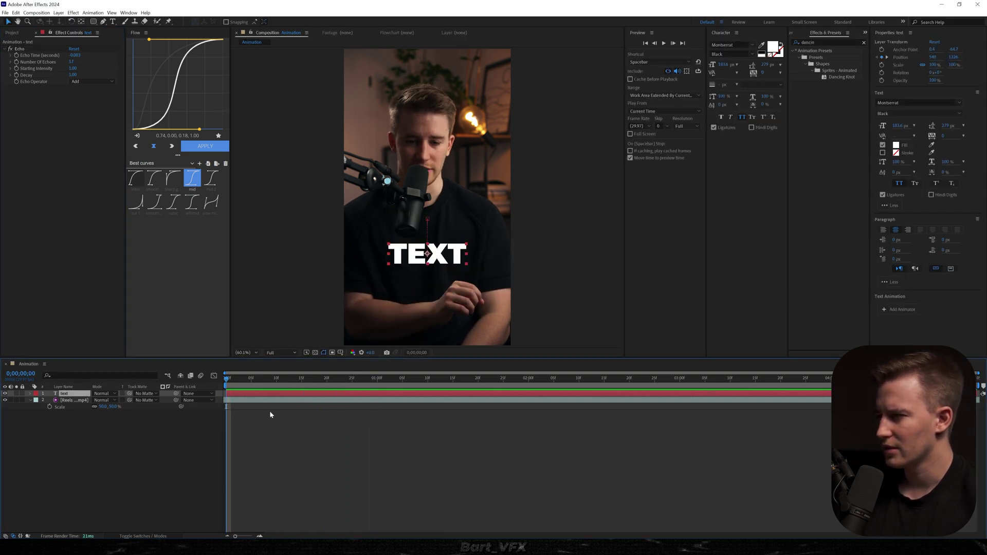
key("p")
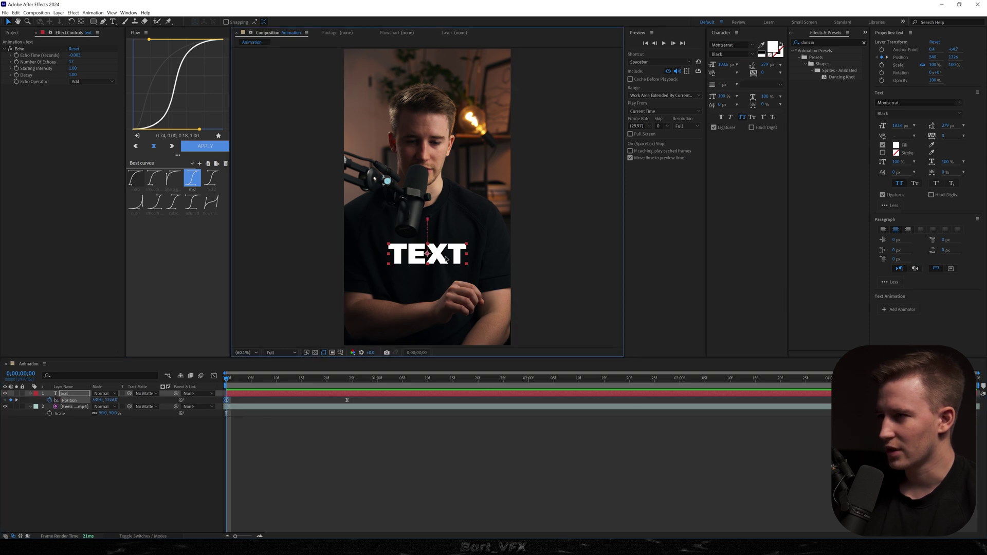
left_click_drag(447, 259, 447, 271)
key("space")
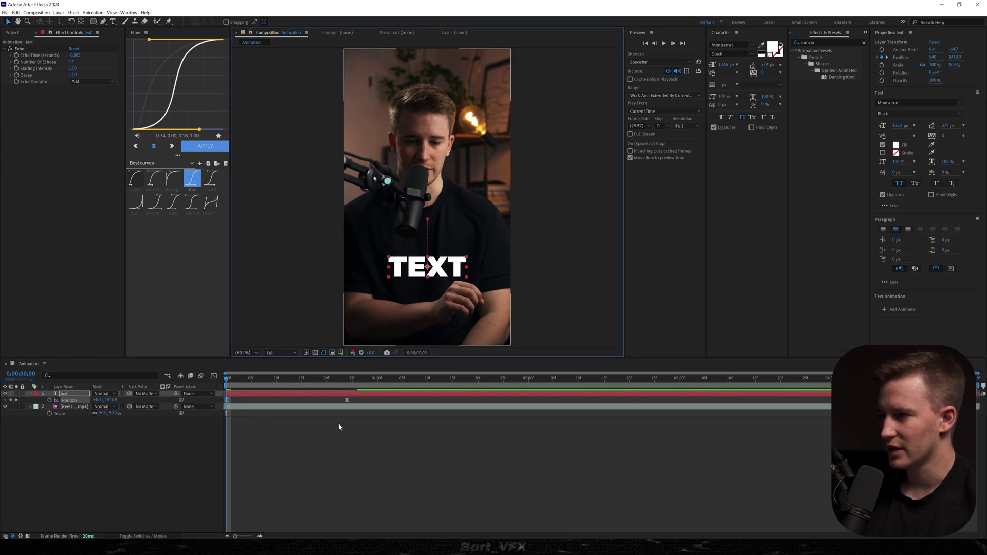
Keyframe the text's Opacity at the first frame and frame 6 for a fade-in, and preview it.
left_click(256, 385)
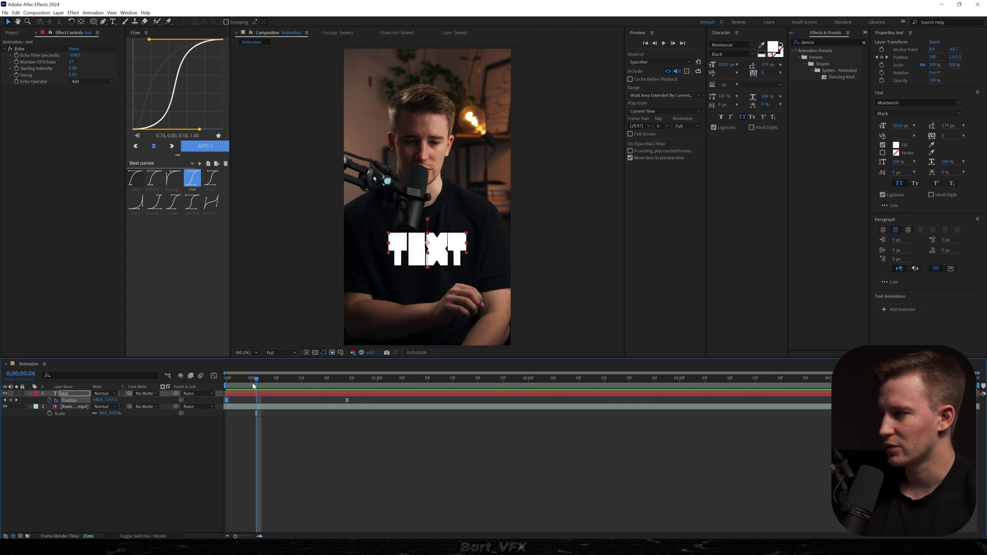
key("alt+shift+t")
key("Home")
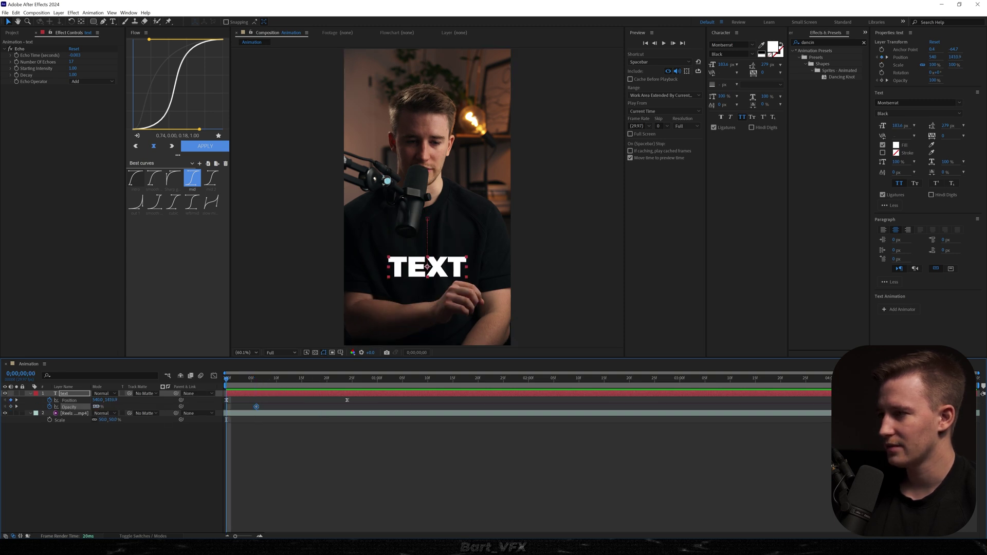
key("space")
Delay the fade-in by shifting both Opacity keyframes to about frames 5 and 11, and preview the result.
left_click_drag(226, 407, 251, 407)
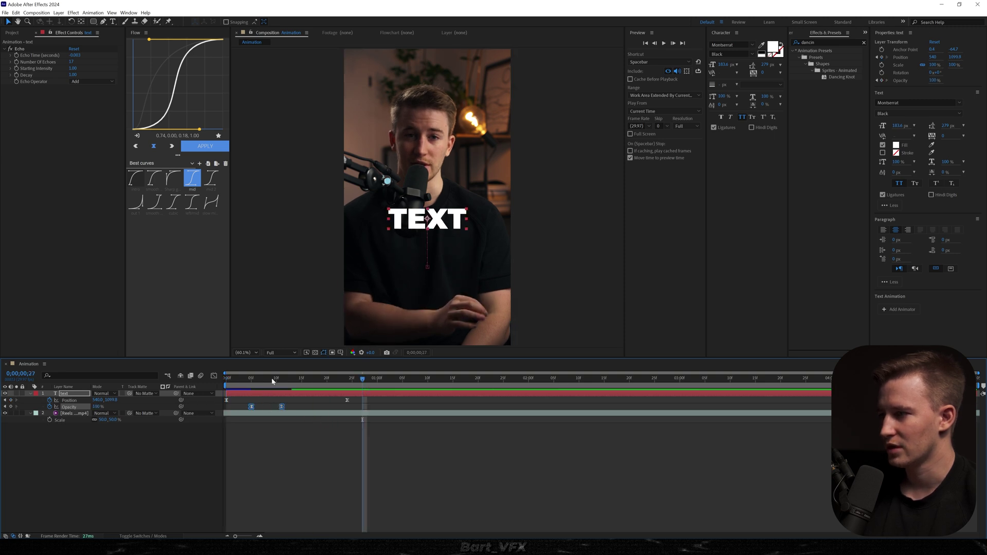
key("Home")
key("space")
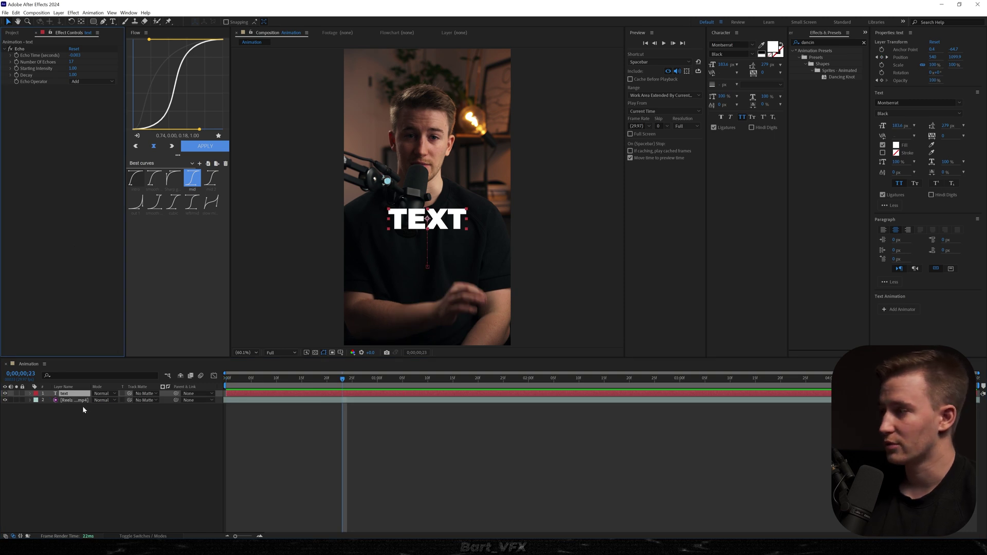
Apply a Drop Shadow to the text layer with 100% opacity and softness of about 151.
left_click(70, 394)
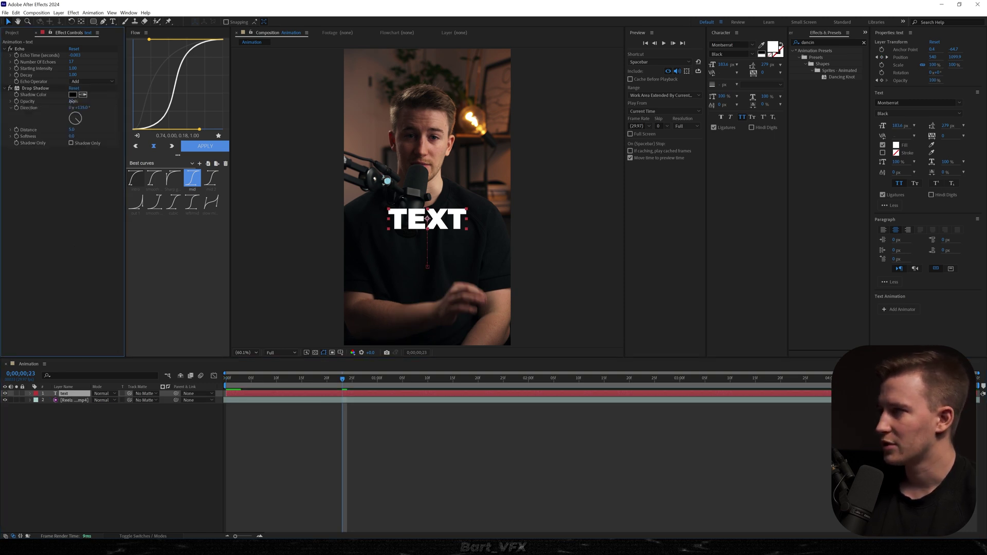
left_click_drag(72, 101, 127, 105)
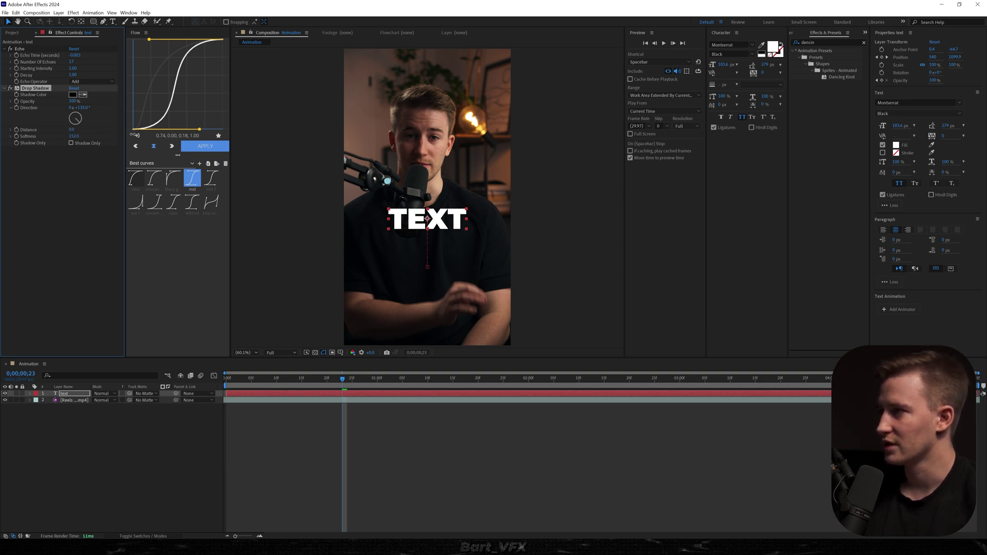
Duplicate the text layer and change the copy's wording to "clean".
left_click(70, 394)
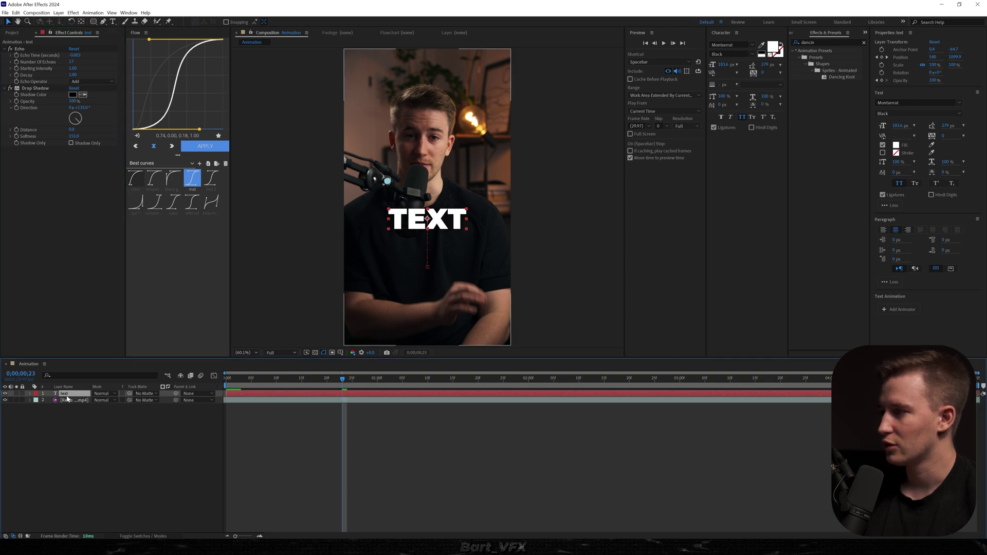
key("ctrl+d")
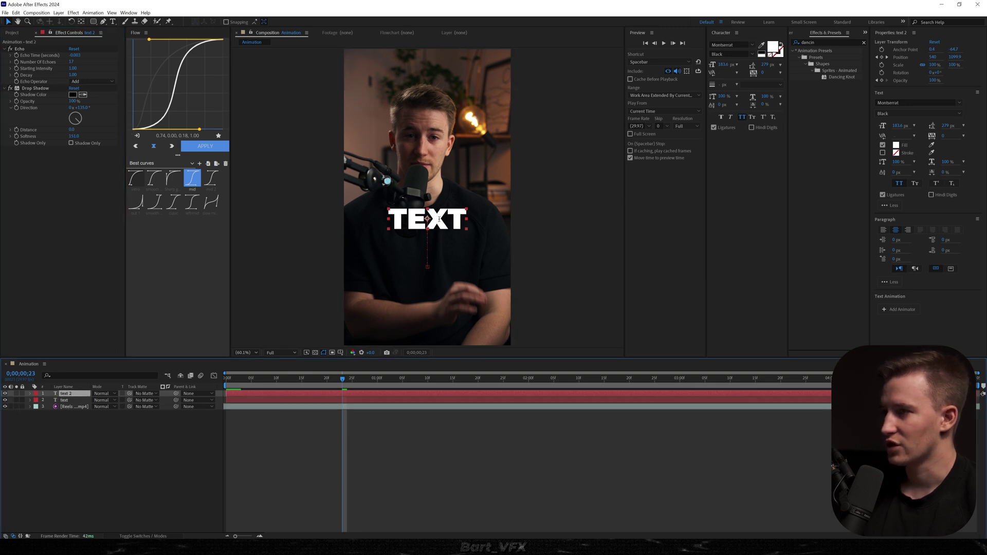
double_click(438, 219)
type("clean")
left_click(428, 379)
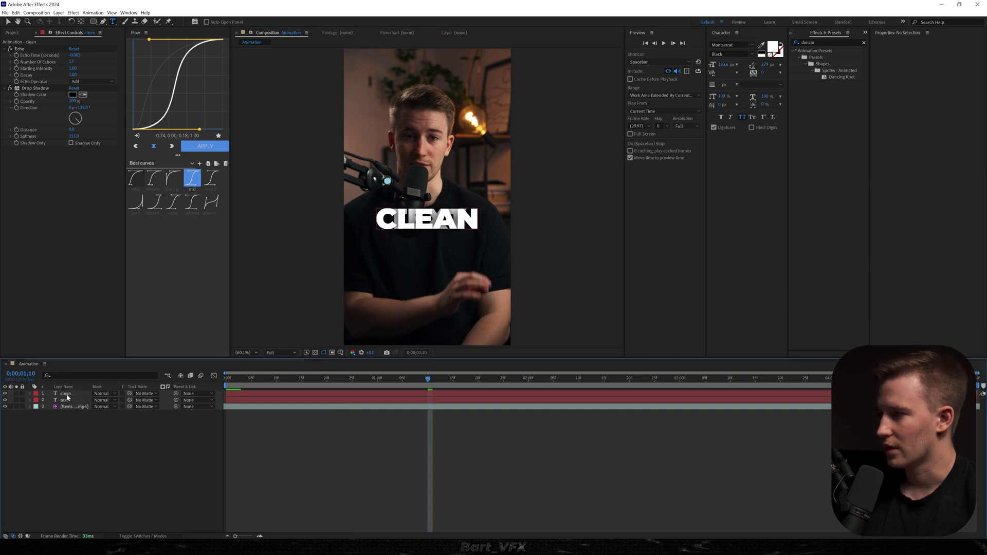
Place the "text" layer above "clean" and lower both its Position keyframes so TEXT rests at about y 1194, just below CLEAN.
mouse_move(66, 406)
left_mouse_down()
mouse_move(120, 444)
mouse_move(78, 396)
left_mouse_up()
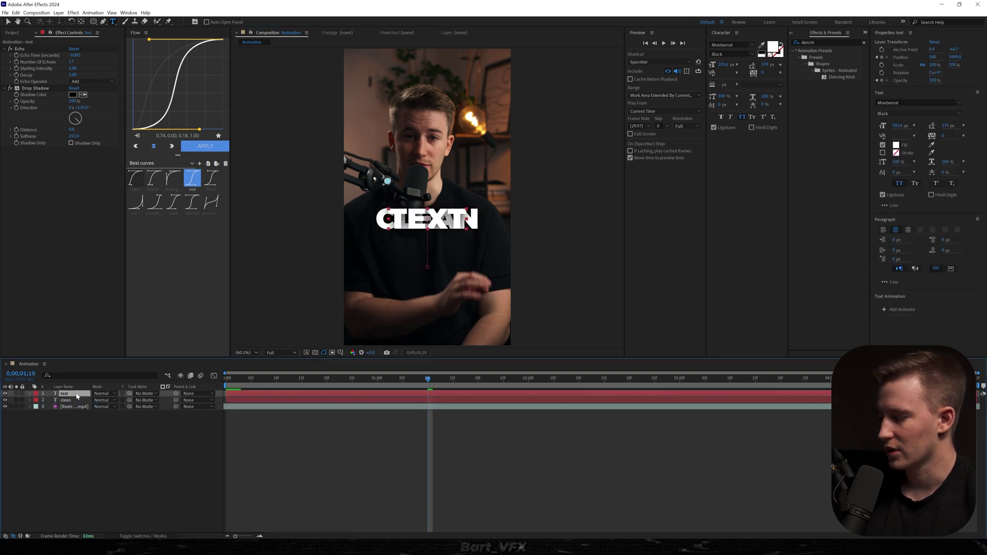
key("u")
key("j")
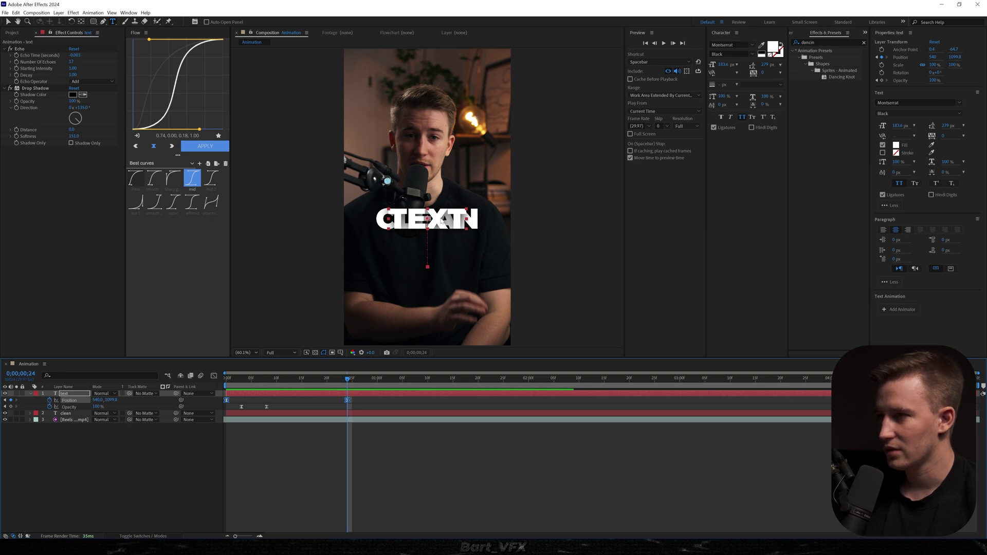
key("v")
left_click_drag(441, 222, 435, 237)
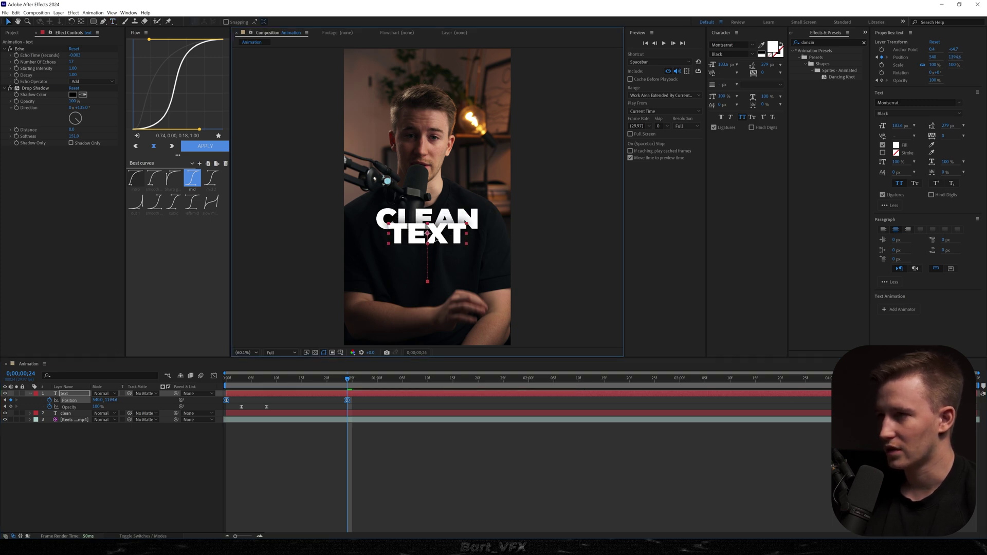
Delay the "text" layer by about three frames relative to "clean" and preview the staggered animation from the start.
left_click(248, 401)
key("Home")
left_click_drag(245, 396, 248, 396)
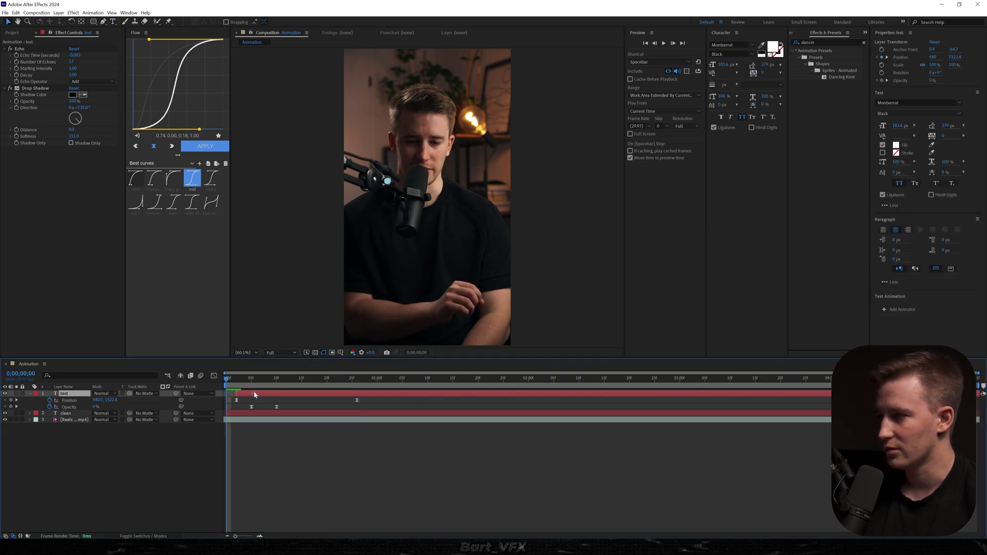
key("space")
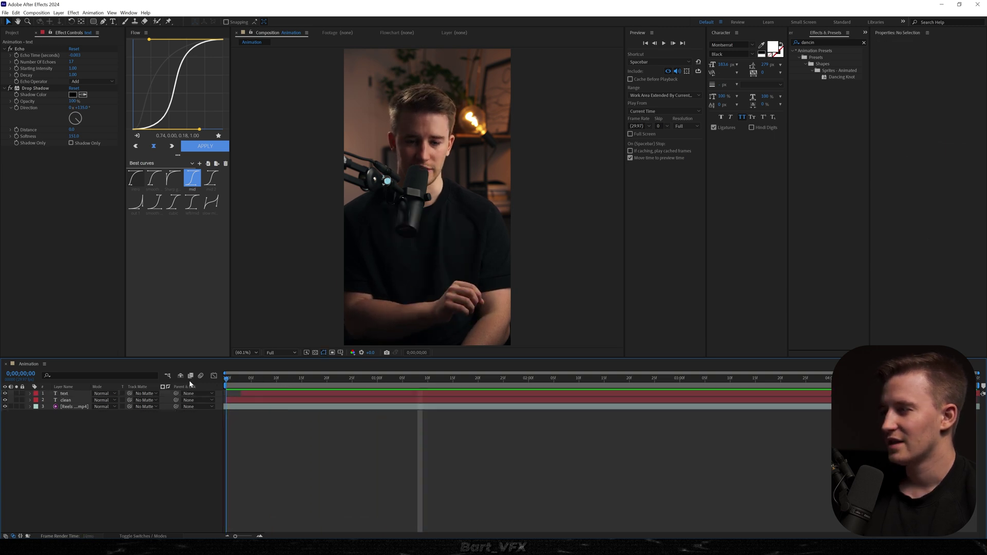
key("space")
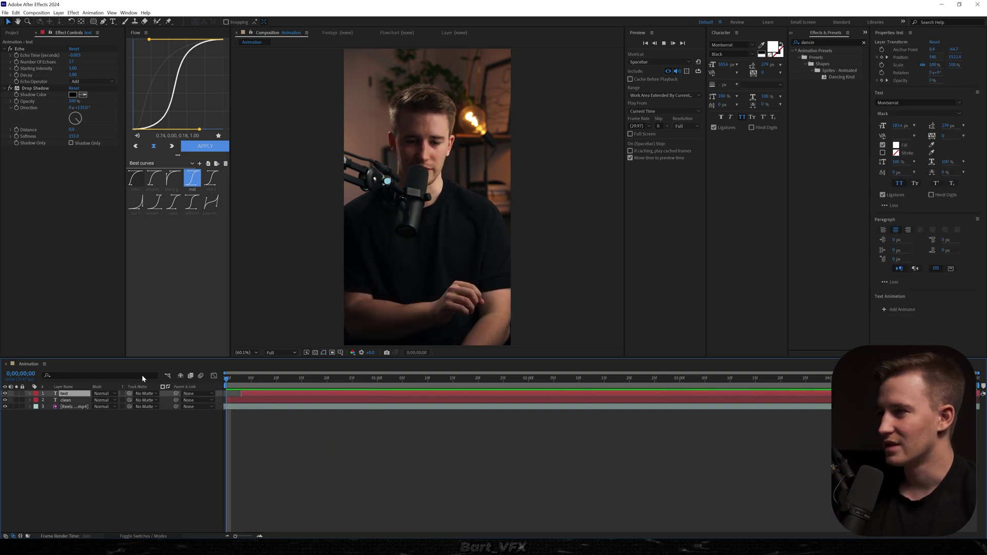
key("space")
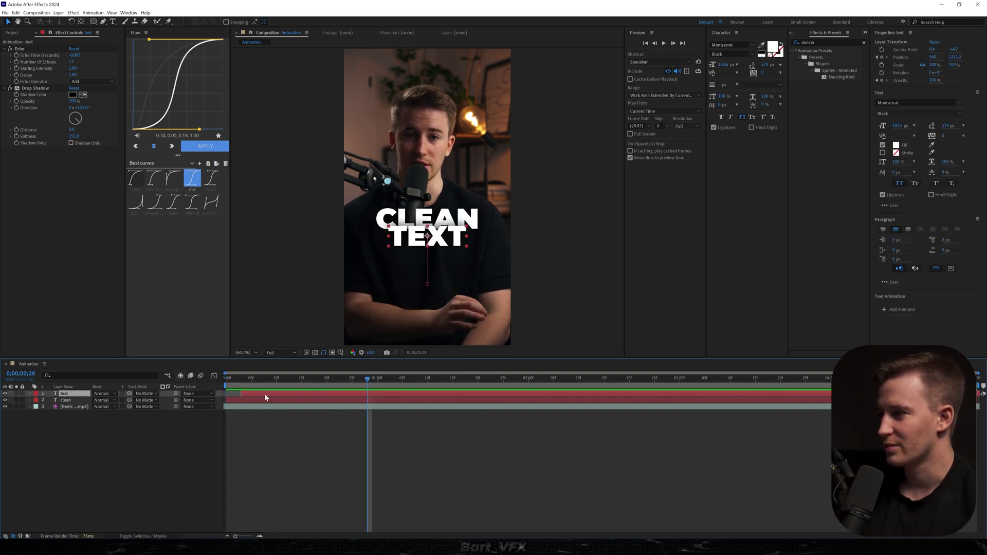
Duplicate the "text" layer with its keyframes and change the copy's wording to "for".
key("ctrl+d")
key("u")
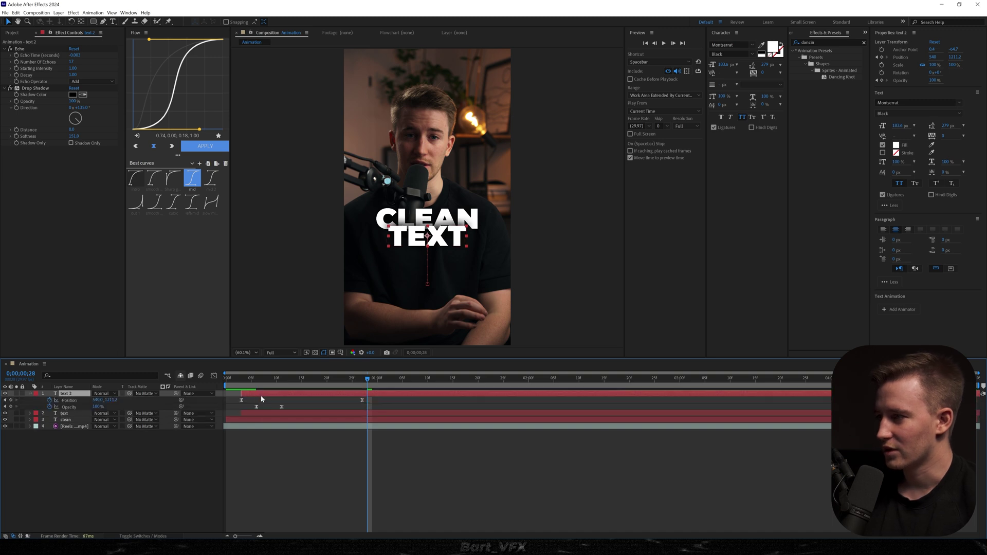
double_click(463, 230)
type("FOR")
left_click(320, 459)
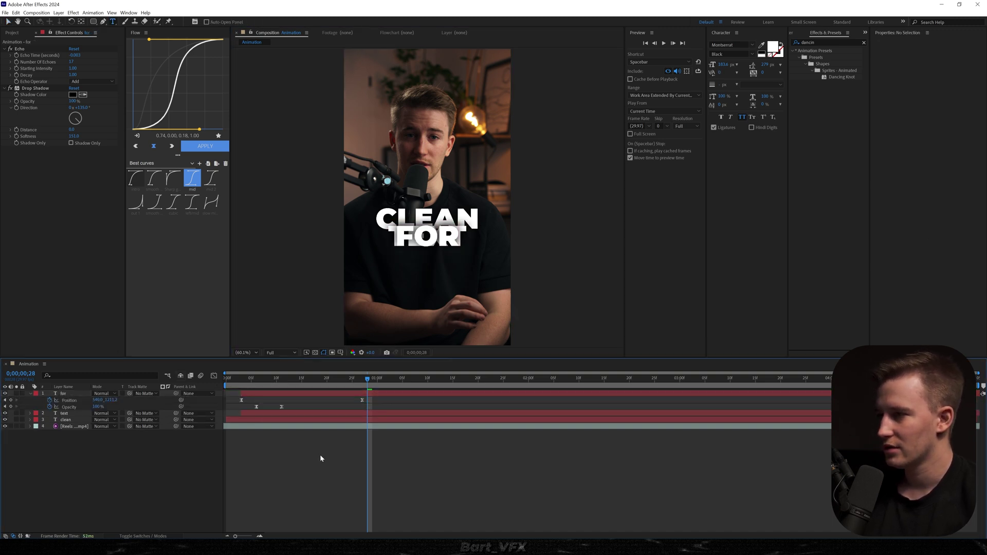
Shift both Position keyframes of the FOR layer so the word rests below TEXT, offset to the left, at about 433, 1316.
left_click_drag(367, 379, 238, 402)
key("v")
left_click_drag(443, 240, 428, 258)
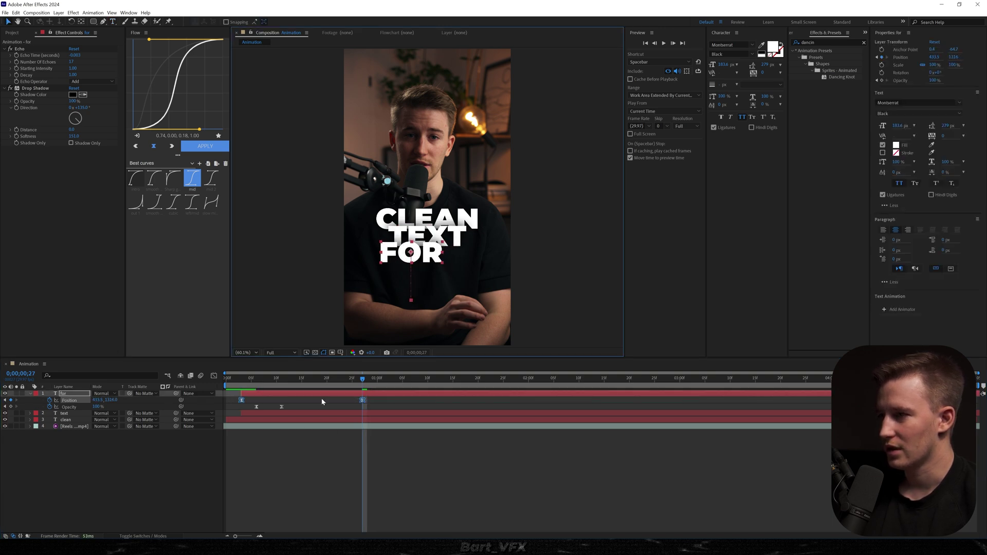
Duplicate the "for" layer and change the copy's wording to "you".
key("ctrl+d")
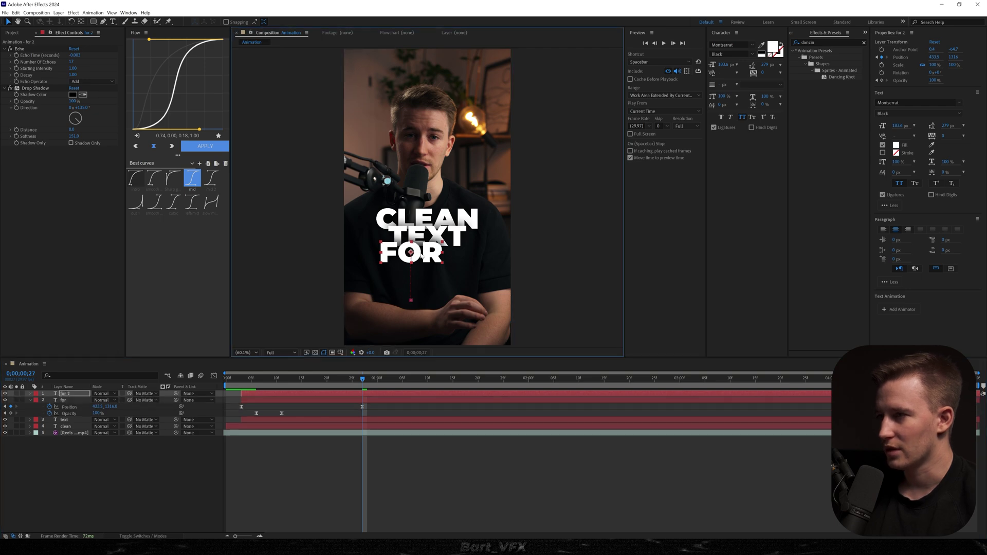
double_click(419, 253)
type("you")
left_click(380, 392)
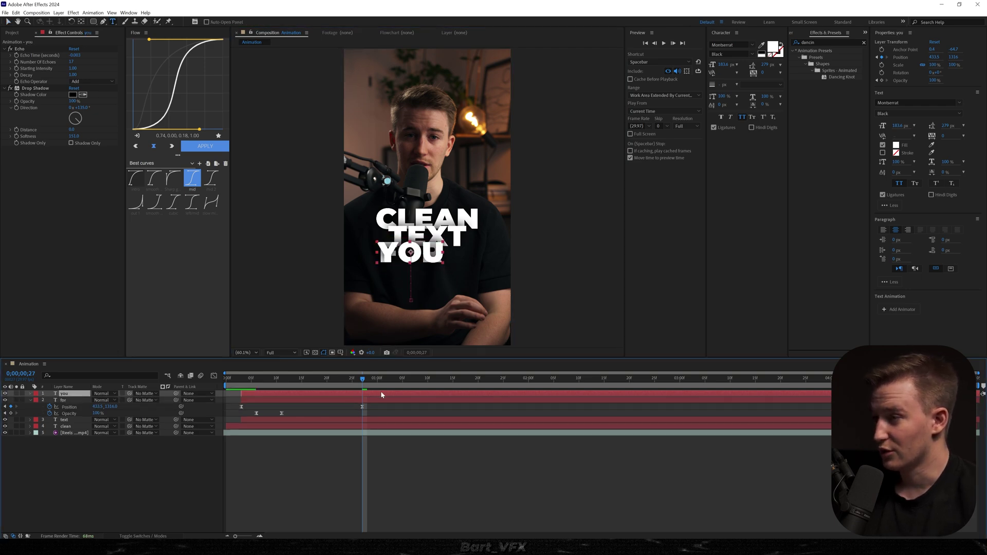
Shift both Position keyframes of the YOU layer so the word rests below and to the right of FOR, at about 649, 1404.
key("u")
left_click(207, 400)
left_click_drag(207, 400, 210, 399)
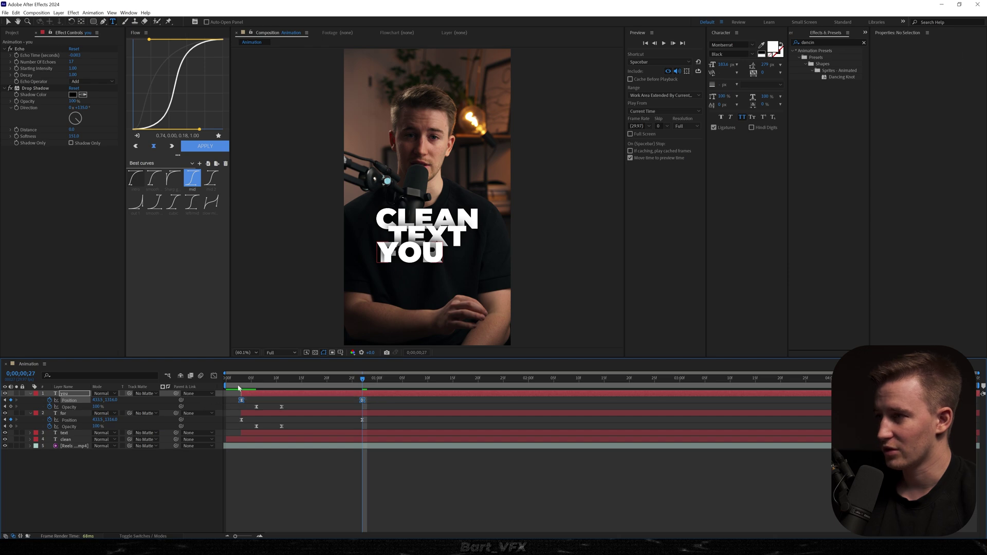
key("v")
left_click_drag(427, 254, 462, 269)
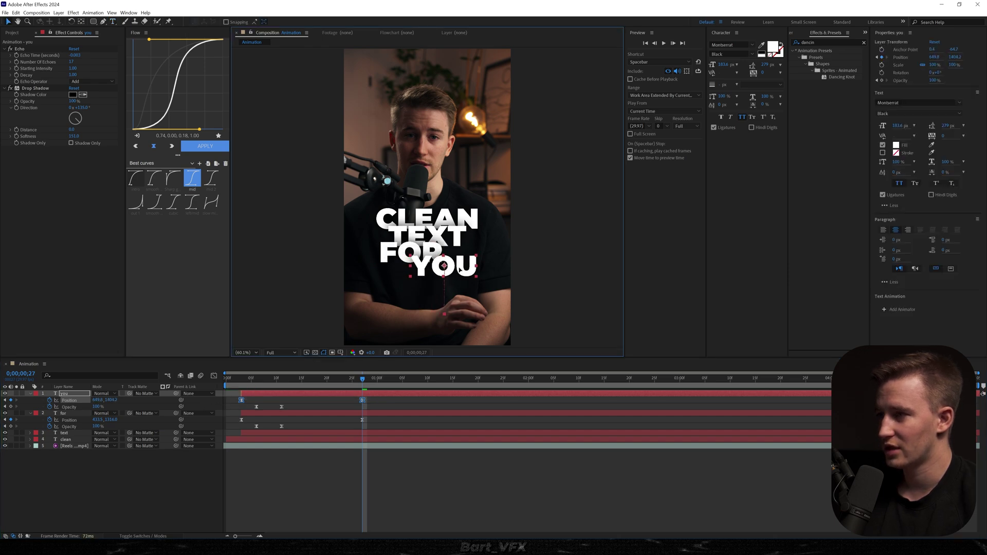
Scale the YOU layer down to about 70% and the FOR layer to about 90%.
left_click(73, 395)
key("shift+s")
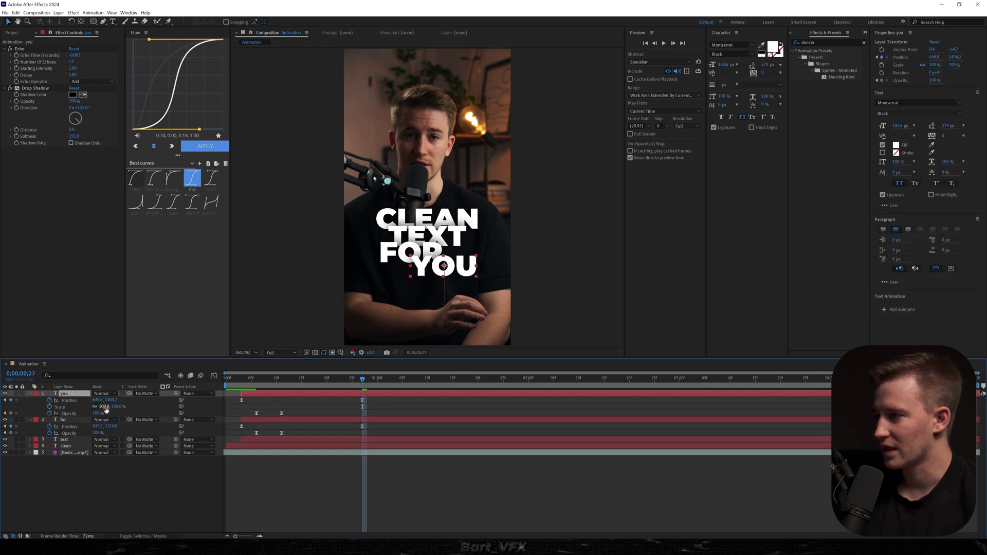
left_click_drag(102, 404, 10, 432)
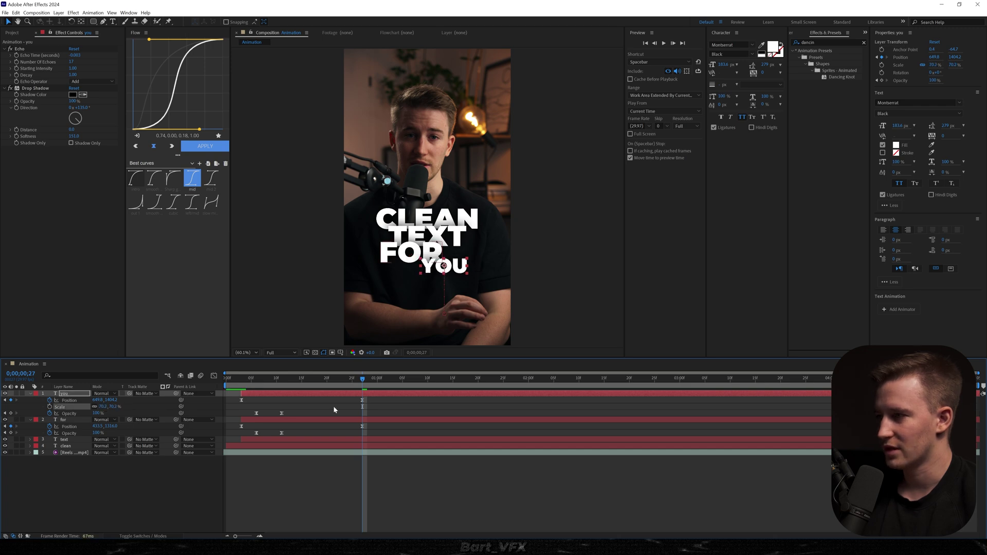
left_click(404, 255)
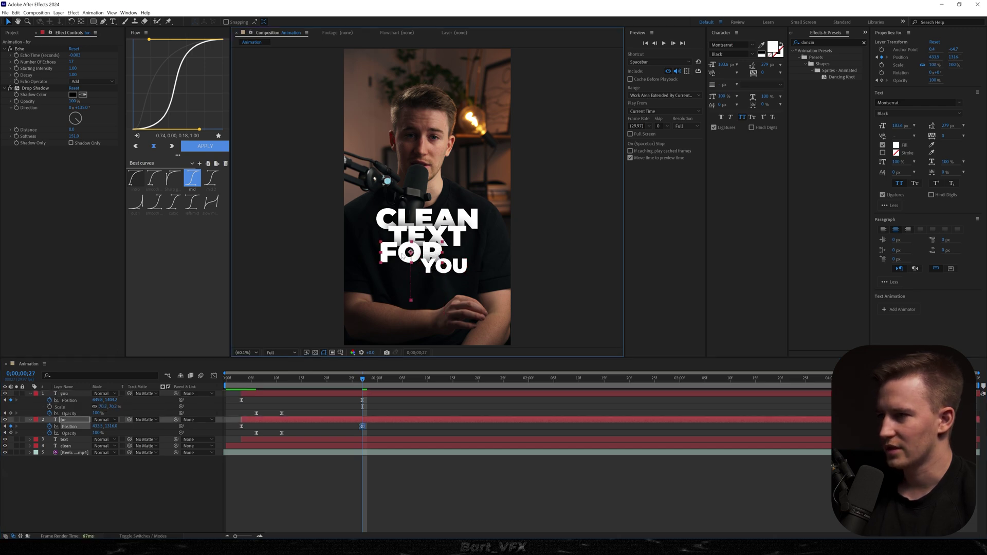
key("s")
left_click_drag(102, 427, 72, 427)
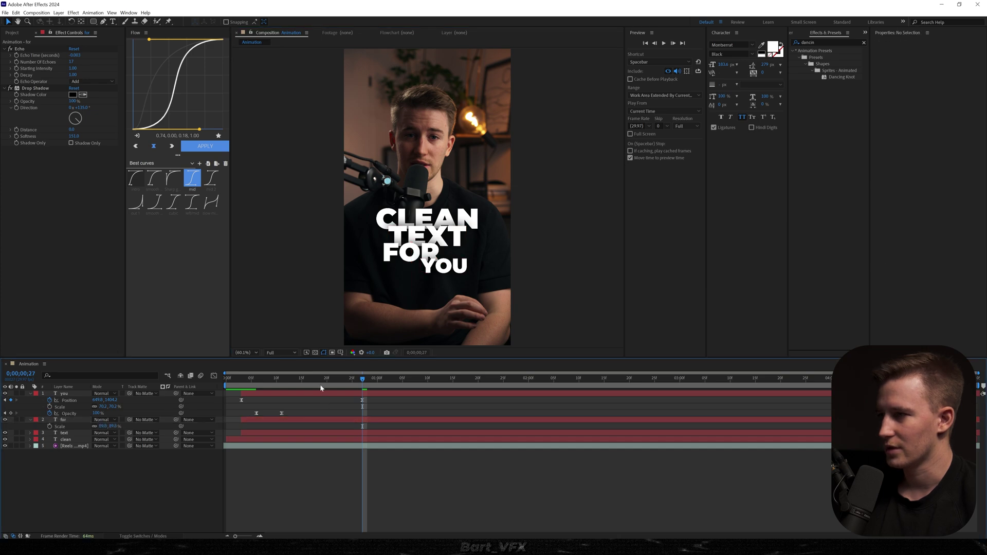
Stagger the last two words by starting "for" at about frame 5 and "you" at about frame 7, and preview the animation.
left_click_drag(322, 380, 226, 380)
left_click_drag(259, 421, 264, 422)
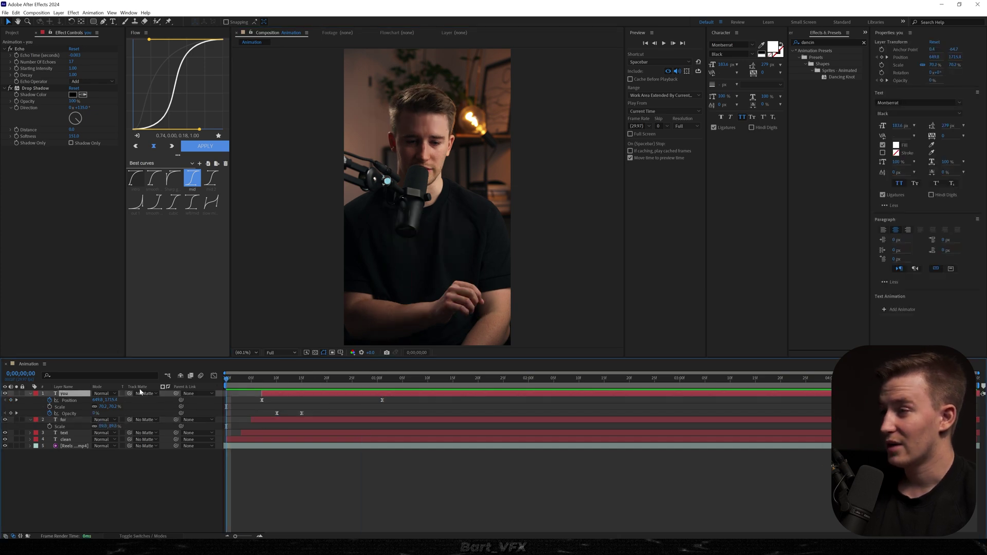
key("space")
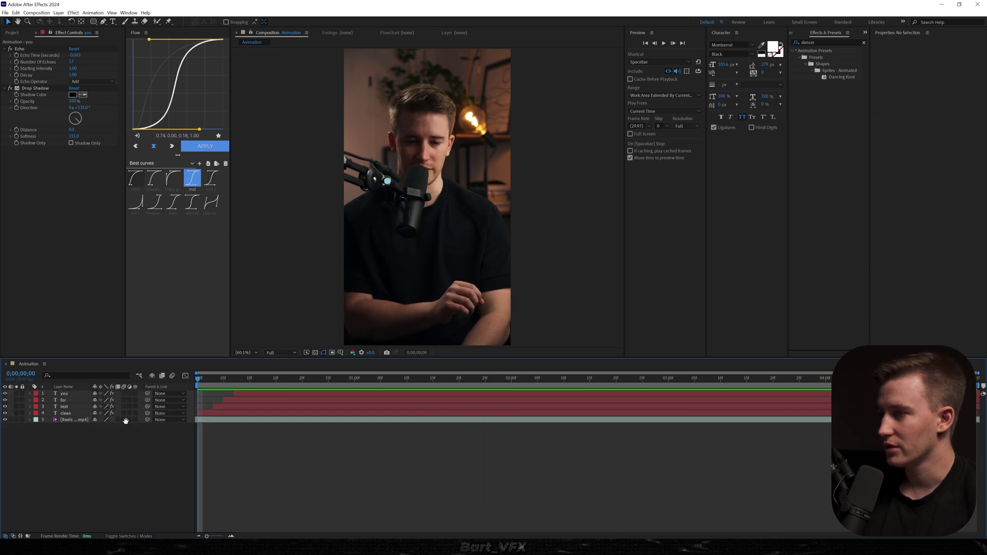
key("space")
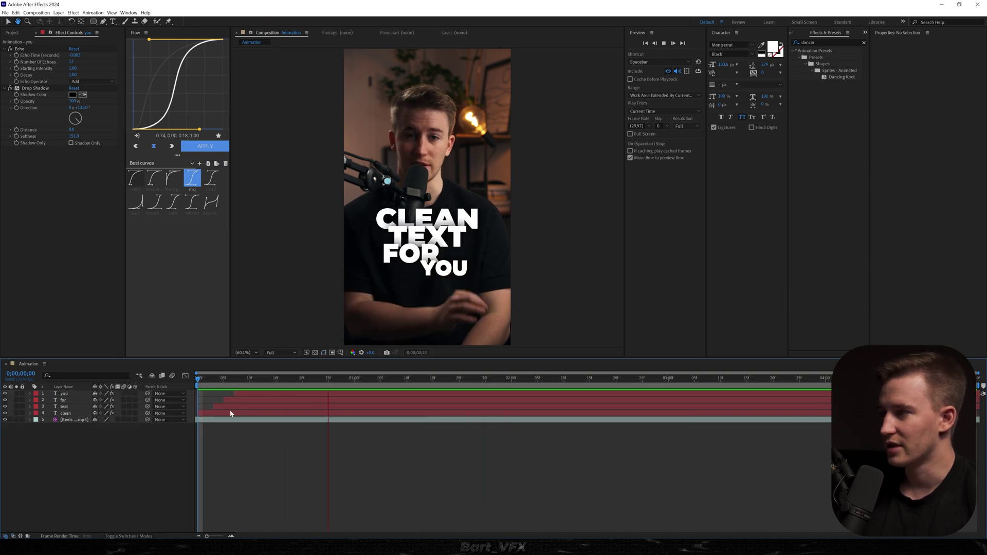
key("space")
Enable motion blur for all four text layers and the composition, and preview the result.
left_click_drag(124, 413, 123, 394)
left_click(172, 376)
key("space")
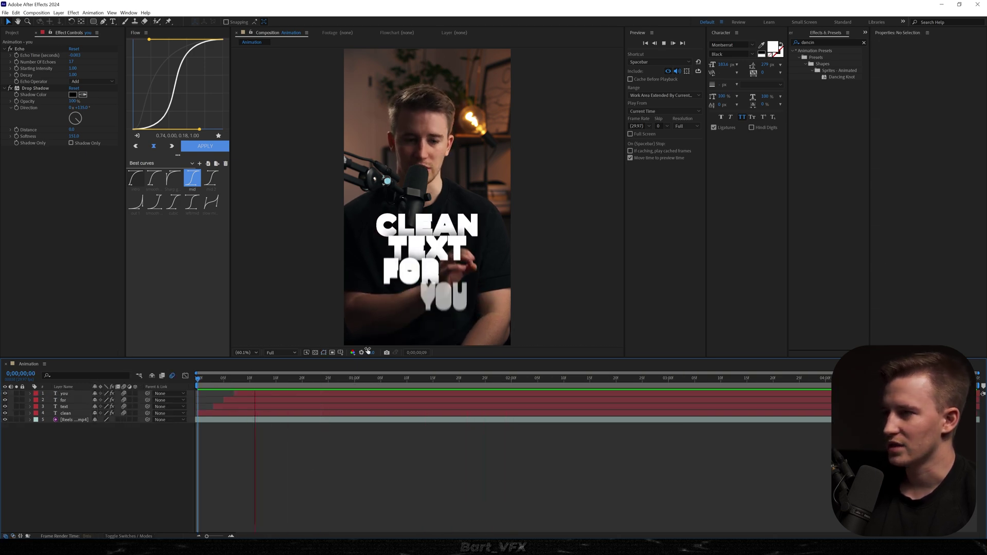